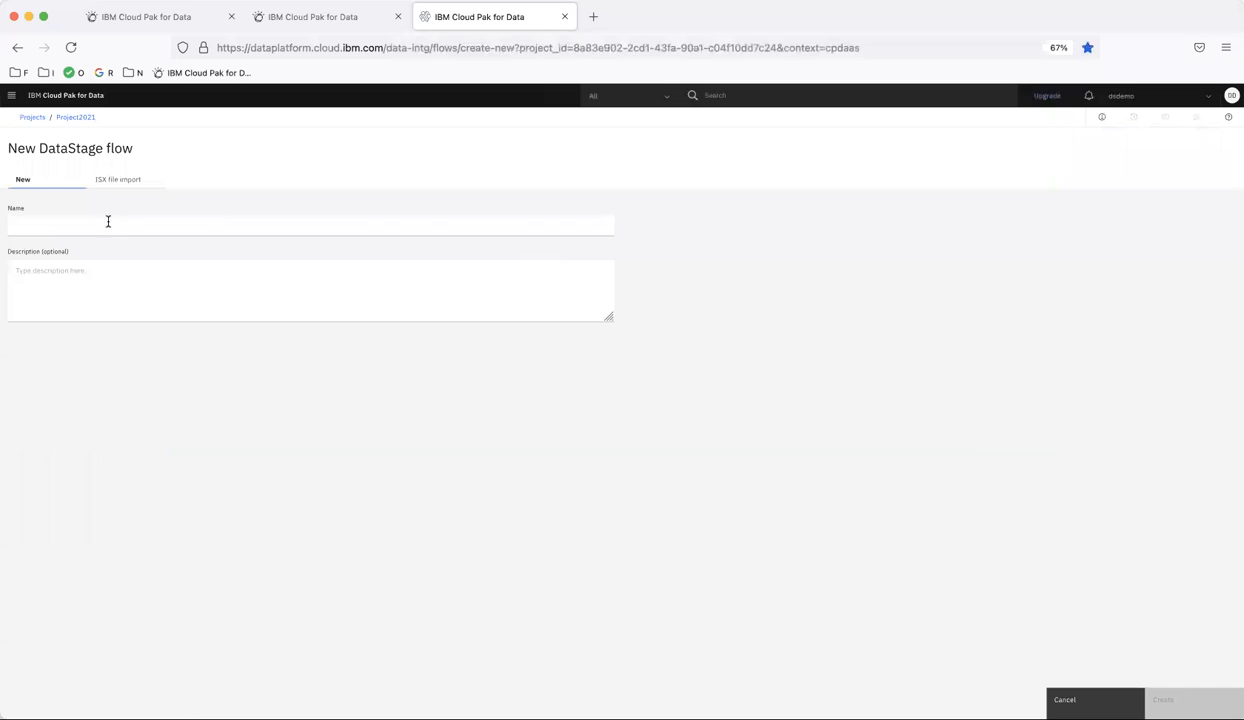
- Create a new DataStage flow named "Parameterize on Peek Stage"
click(96, 227)
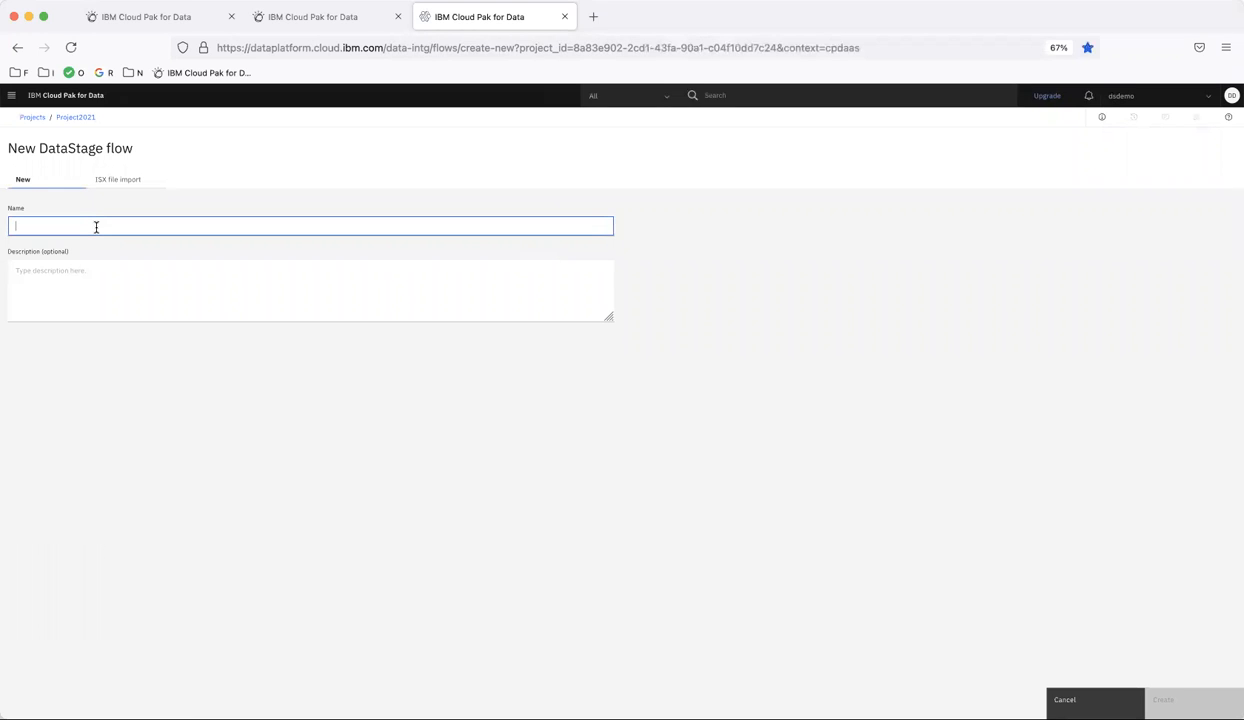
text(Parameterize on Peek)
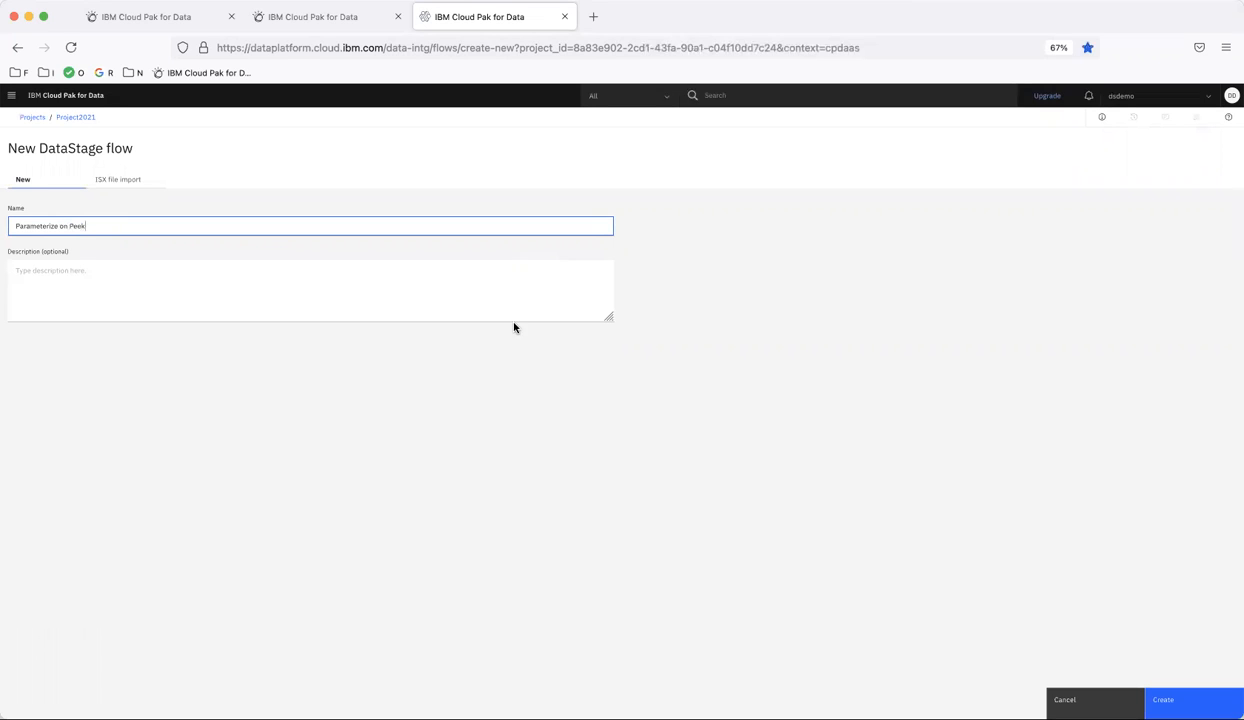
text(e)
click(1165, 699)
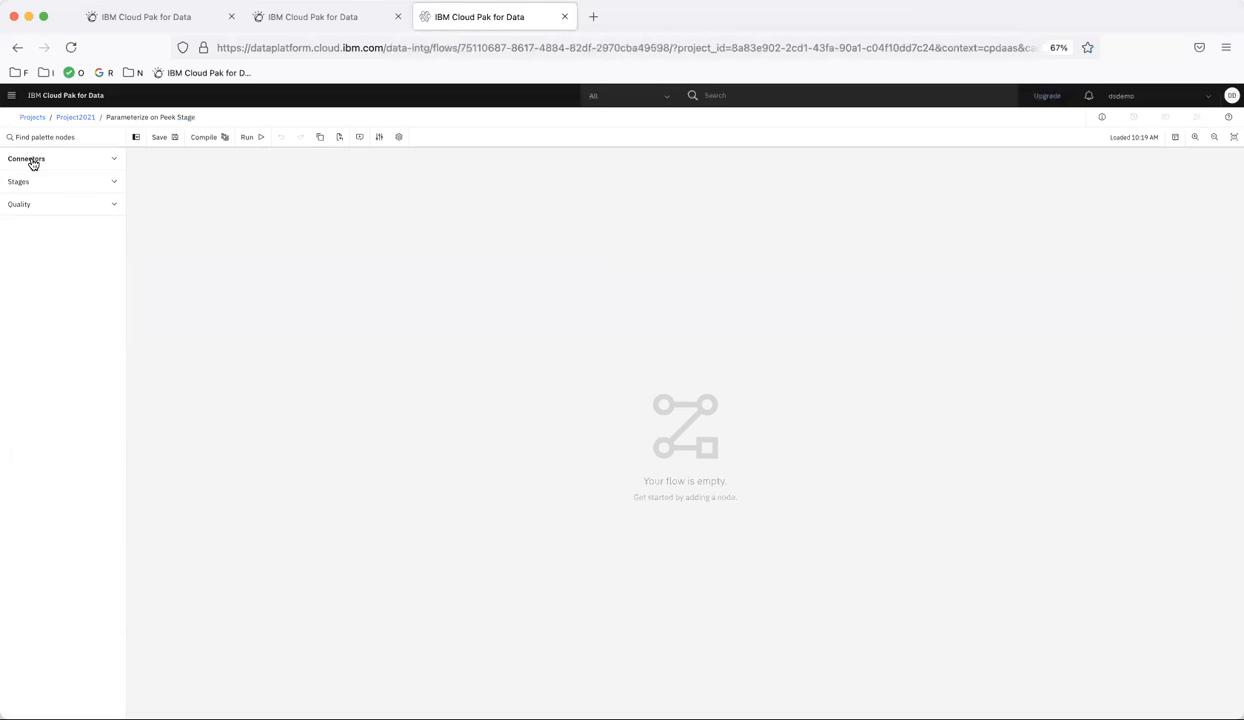
- Add the SalesSK_With_Columns.csv file from the ds-demo-s3 connection to the canvas through the asset browser
click(30, 159)
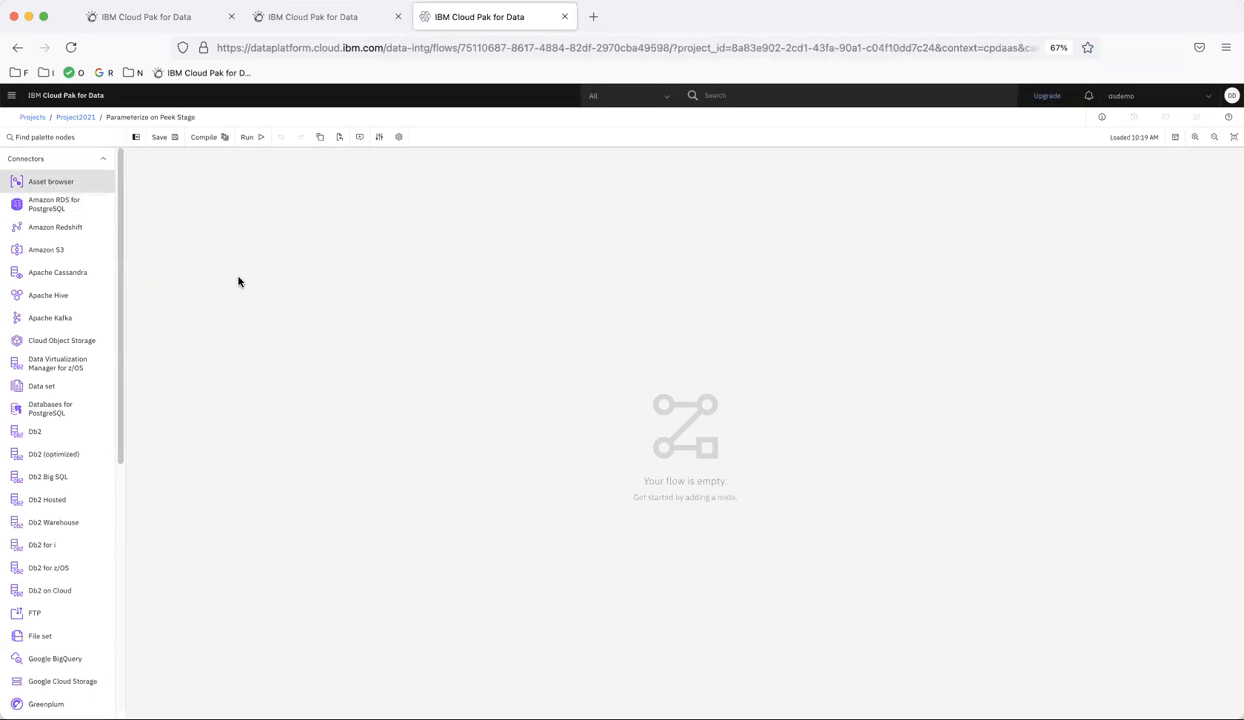
click(73, 184)
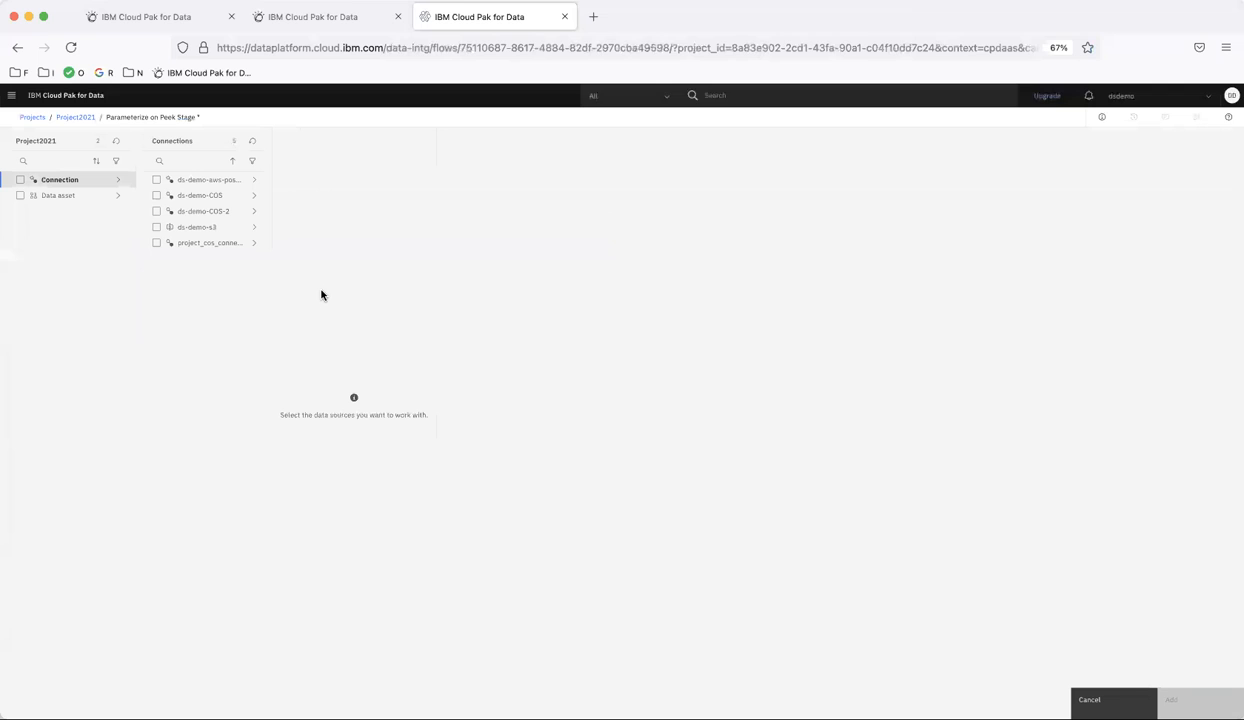
click(207, 228)
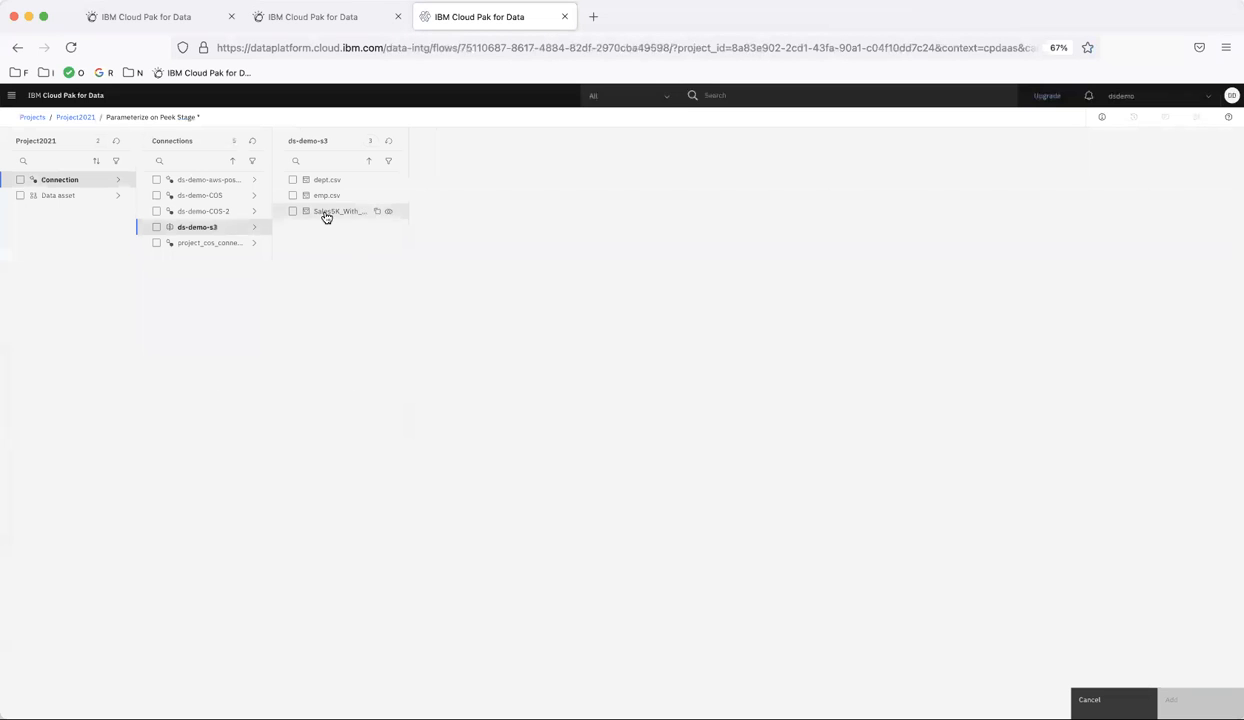
click(325, 216)
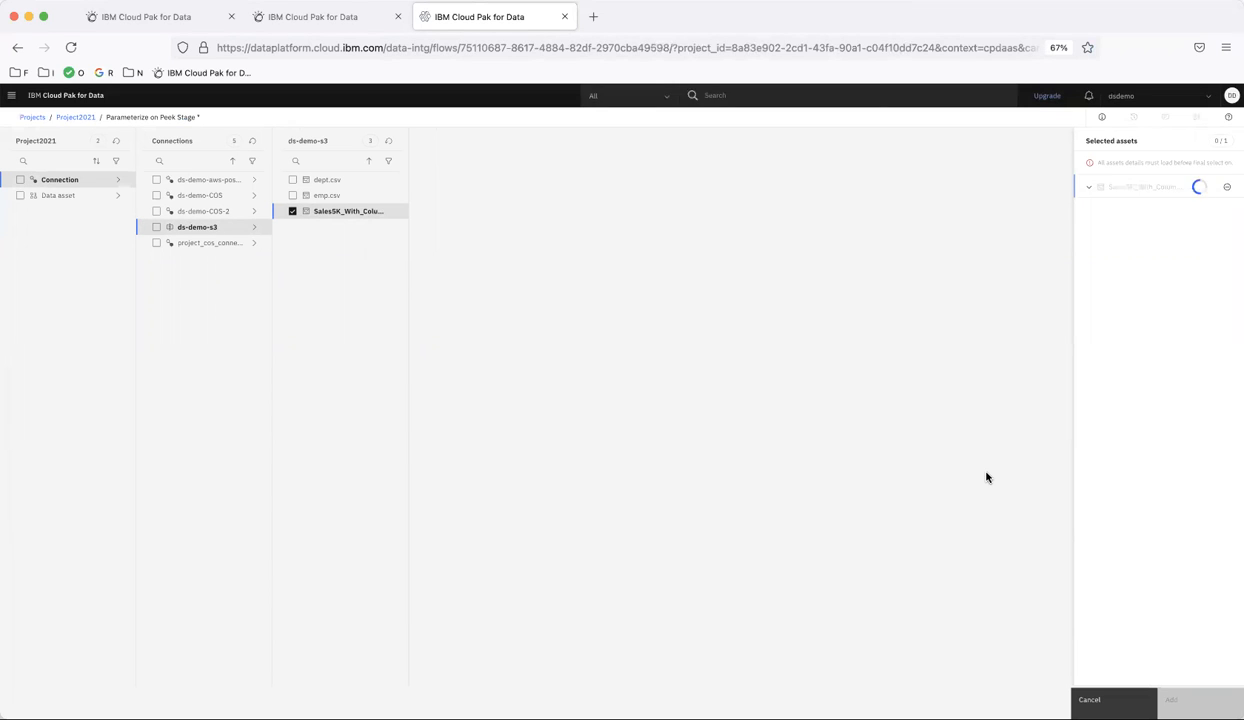
click(1185, 699)
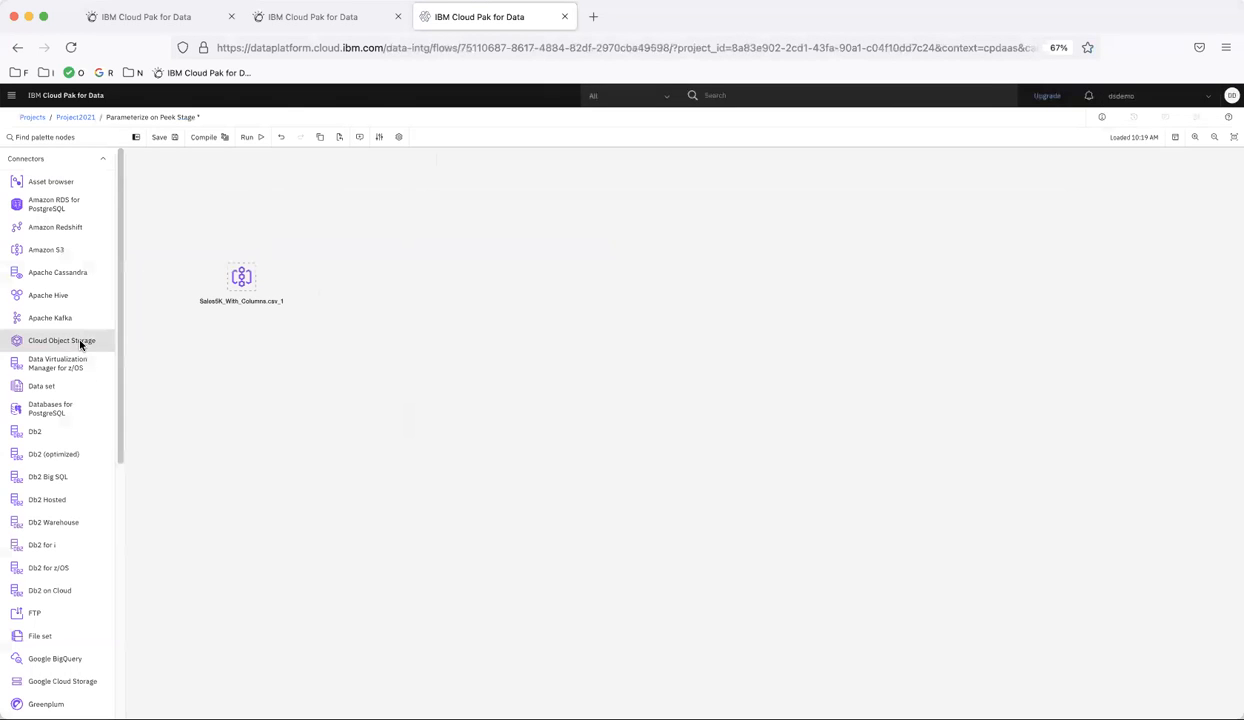
- Add a Filter stage to the canvas after the source node
scroll(78, 380, down, 8)
click(39, 692)
scroll(39, 697, down, 10)
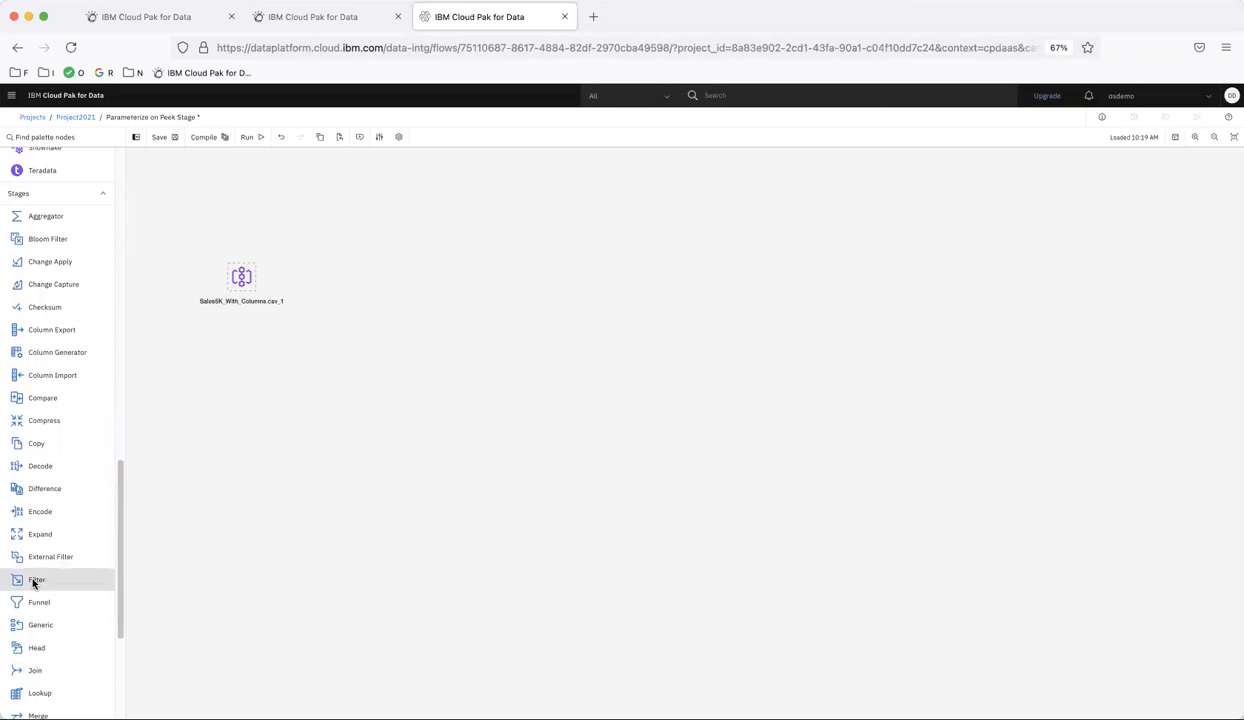
drag(34, 582, 387, 285)
- Add a Peek stage to the canvas and link the Filter stage to it
scroll(38, 560, down, 5)
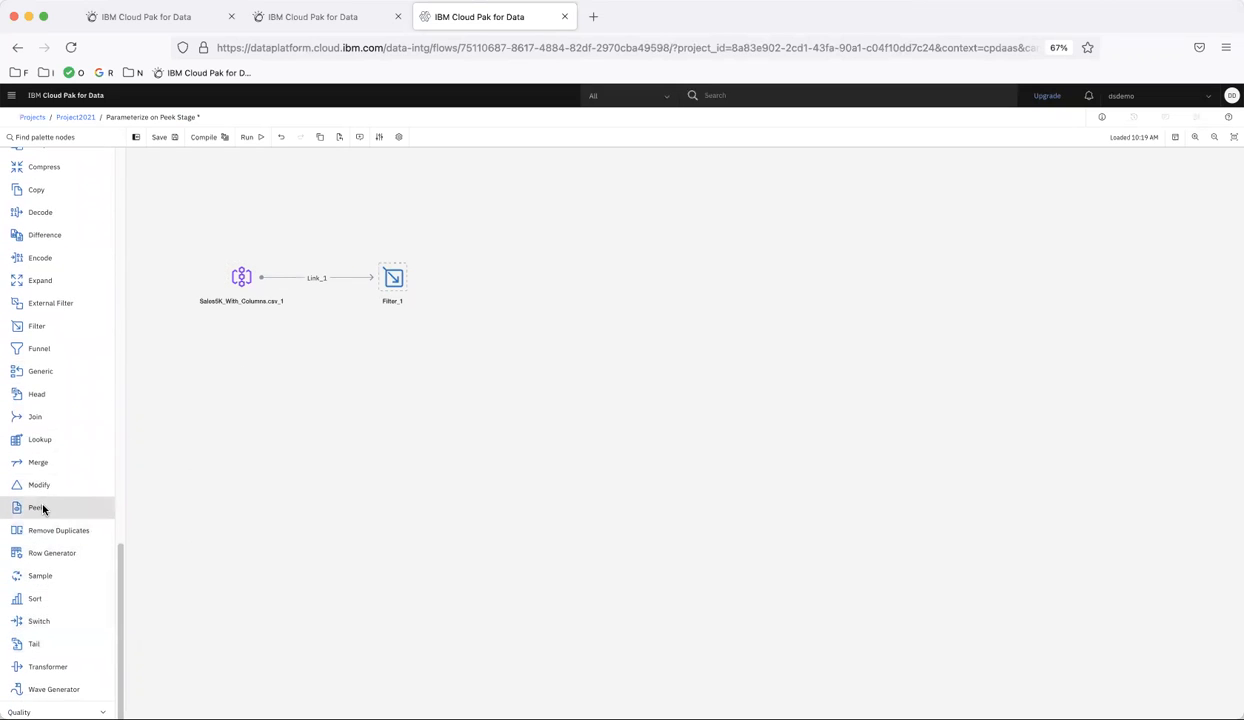
drag(43, 510, 530, 323)
drag(464, 282, 571, 290)
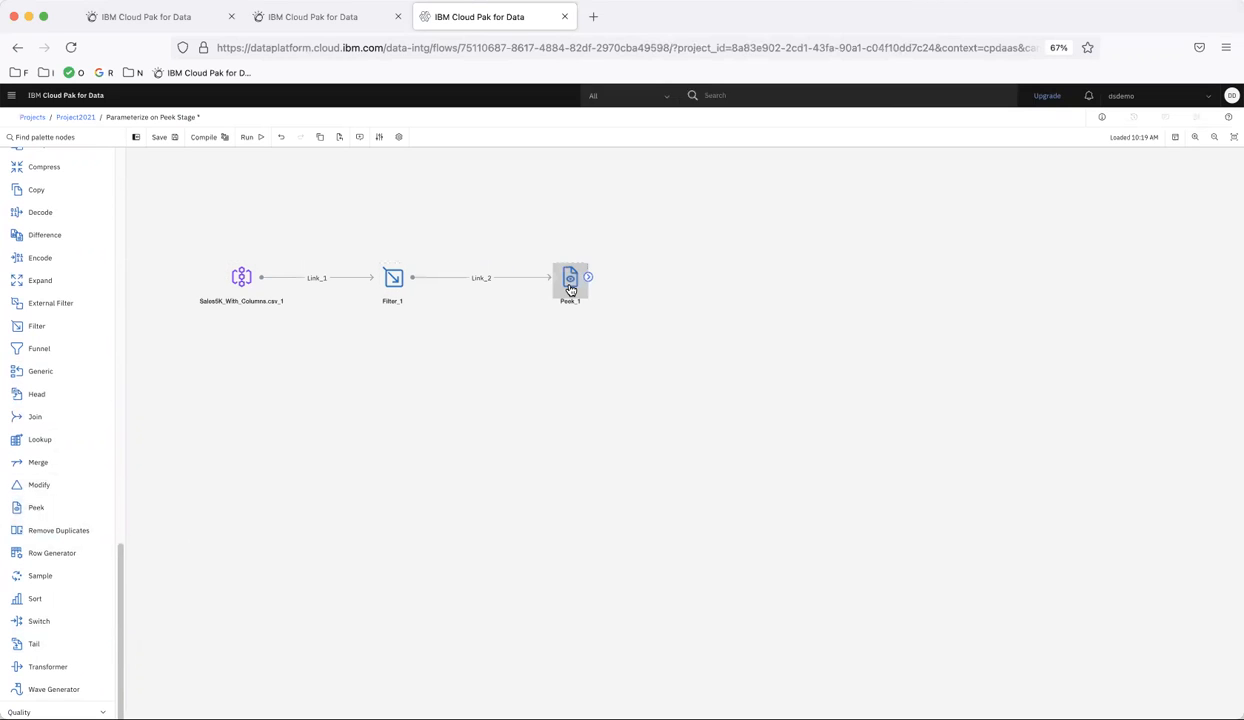
- Open the source stage's properties and preview its data, scrolling through the columns
double_click(241, 277)
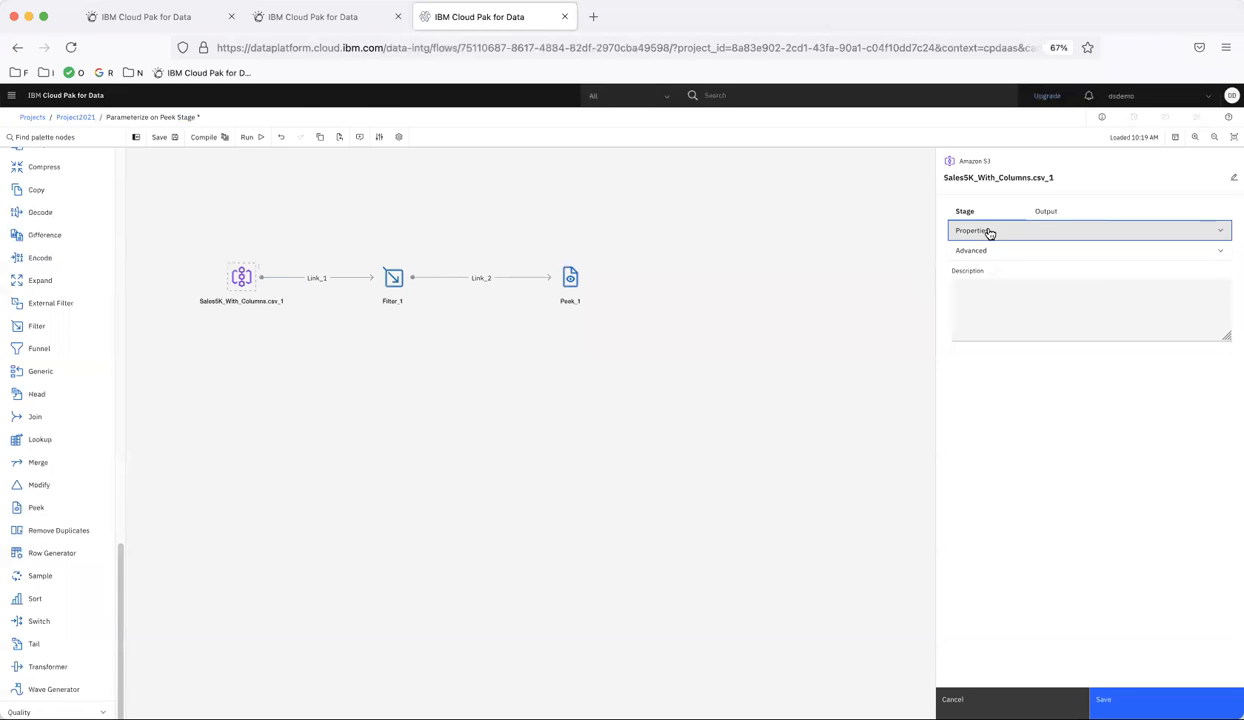
click(986, 232)
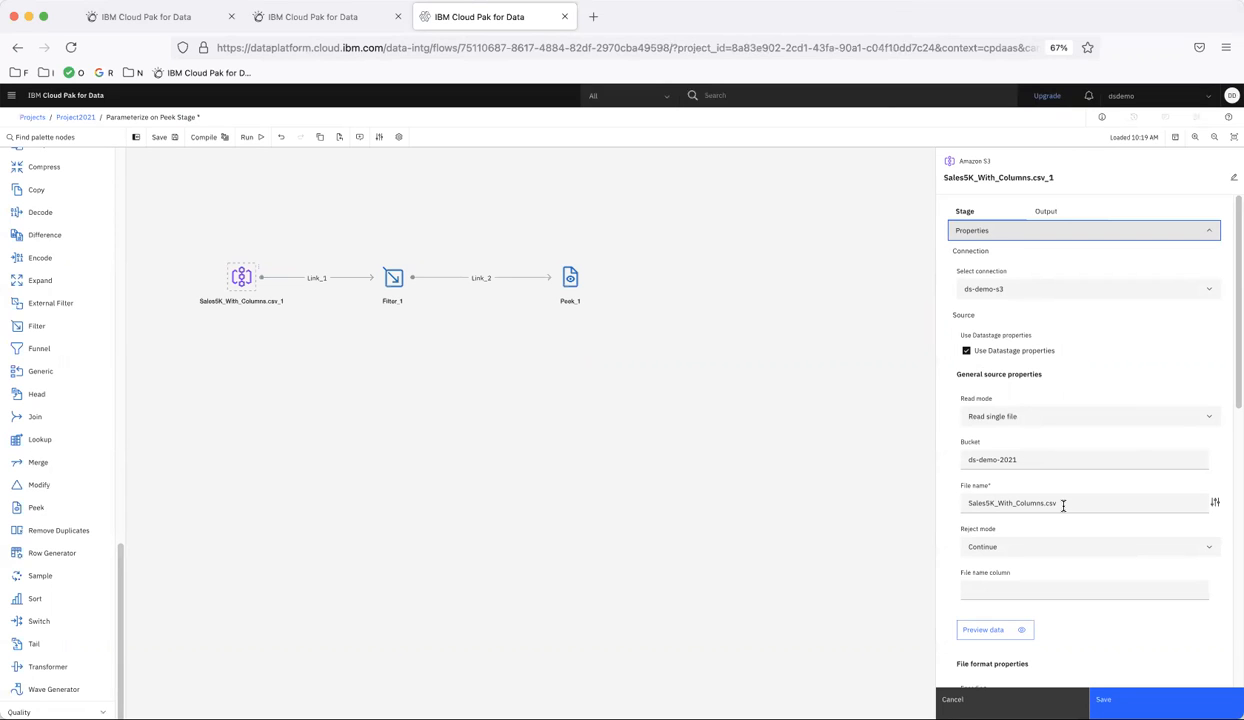
scroll(1063, 505, down, 3)
click(990, 520)
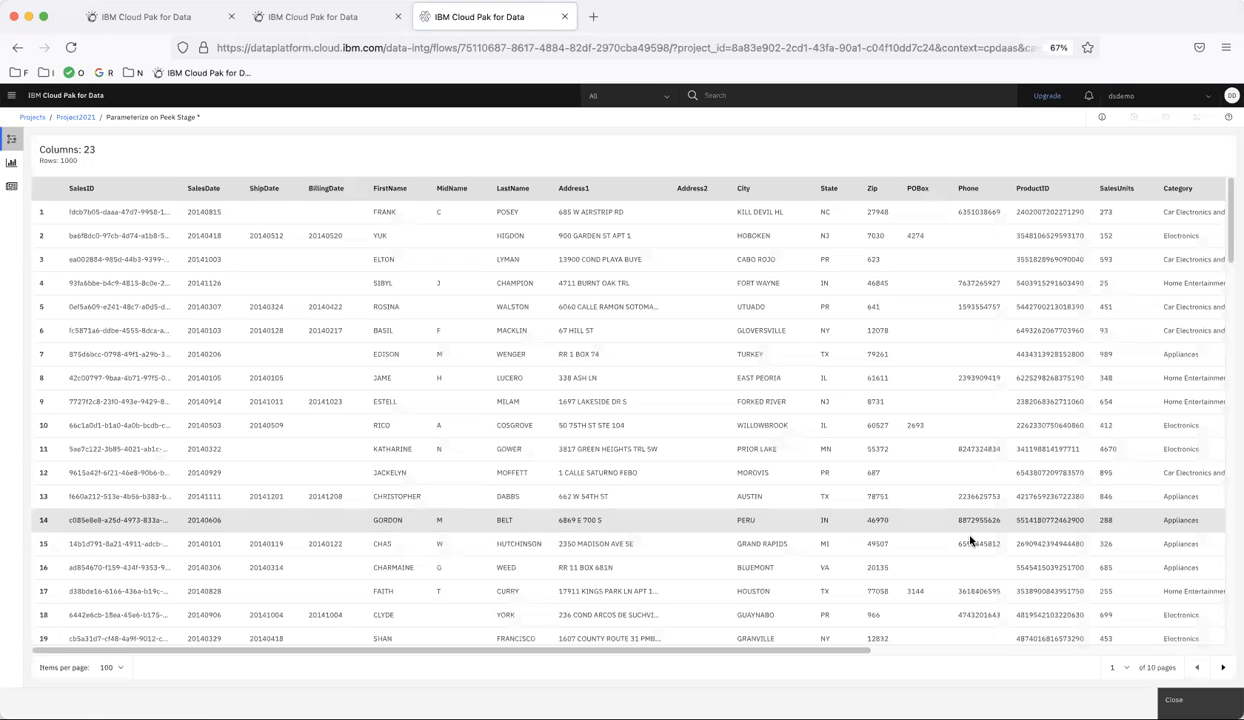
click(1213, 650)
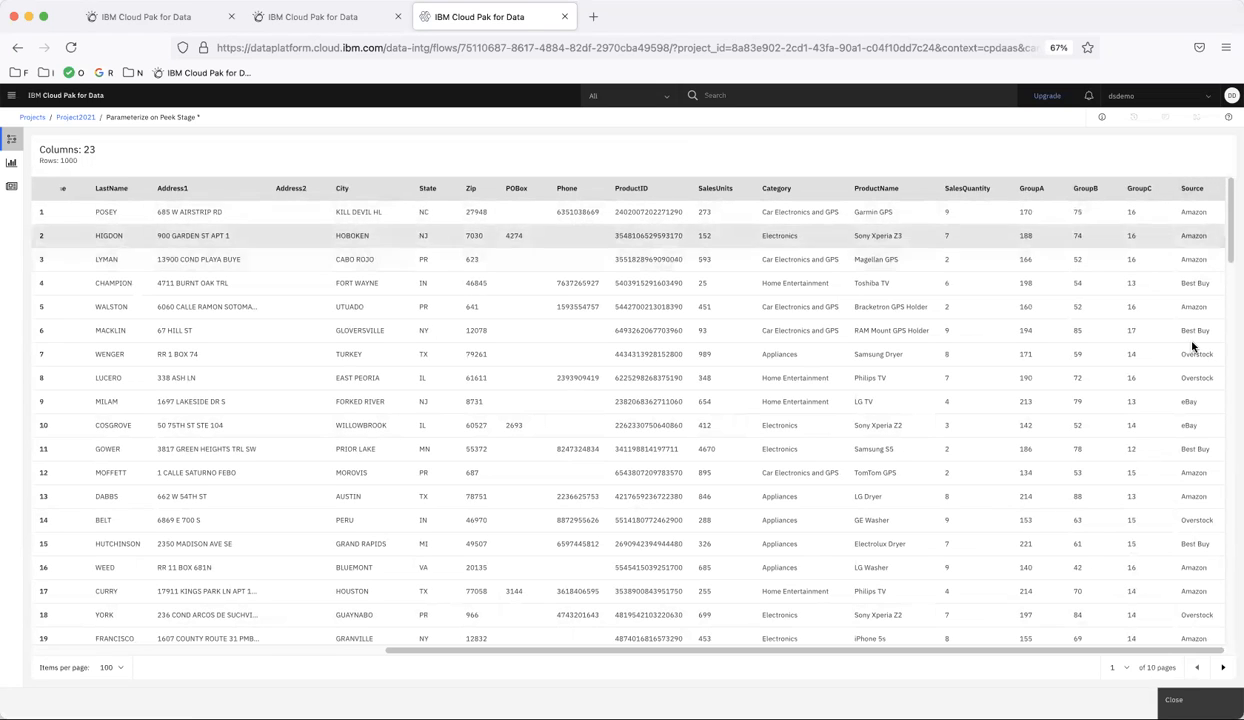
click(1174, 699)
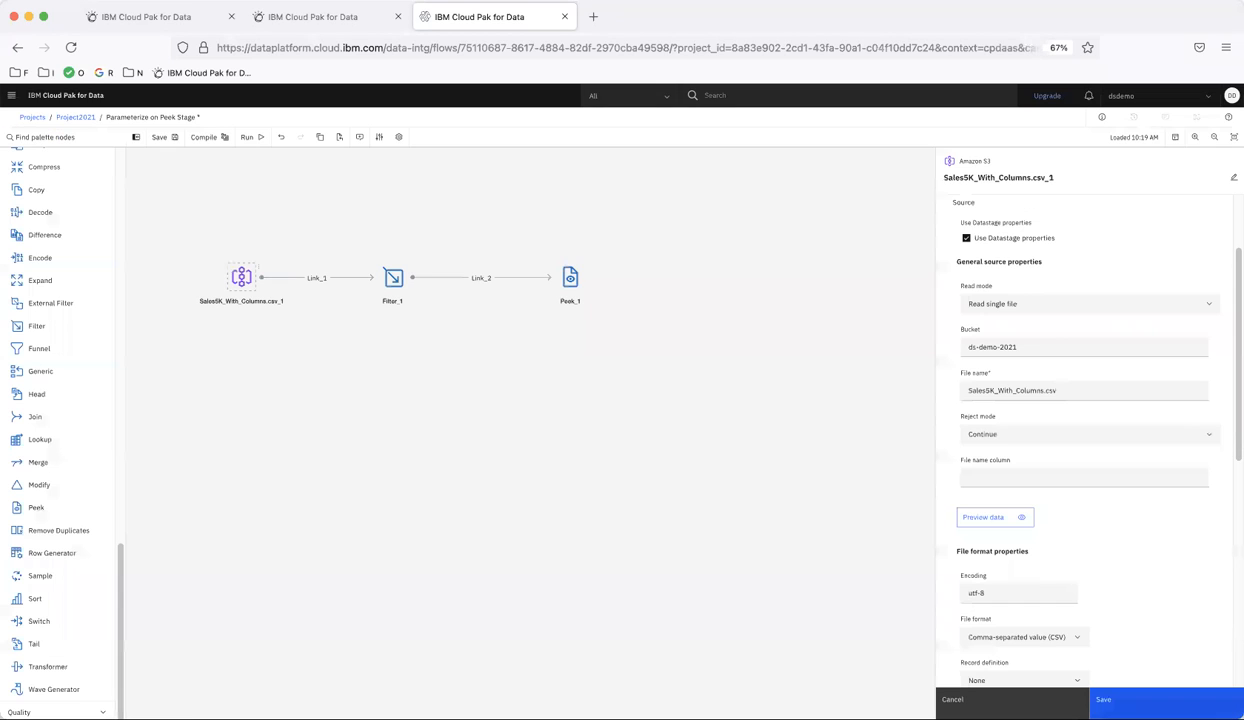
click(1140, 699)
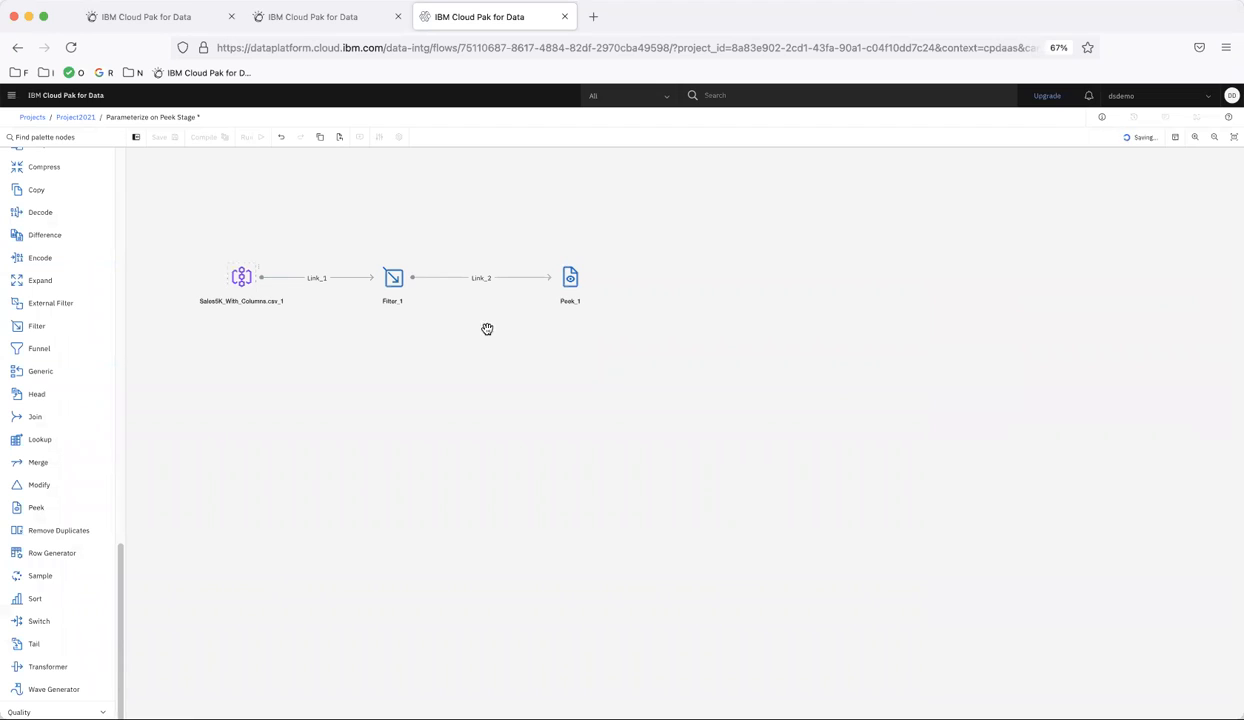
- Create a String flow parameter named Source with prompt "Sales Source" and default value Amazon
double_click(396, 281)
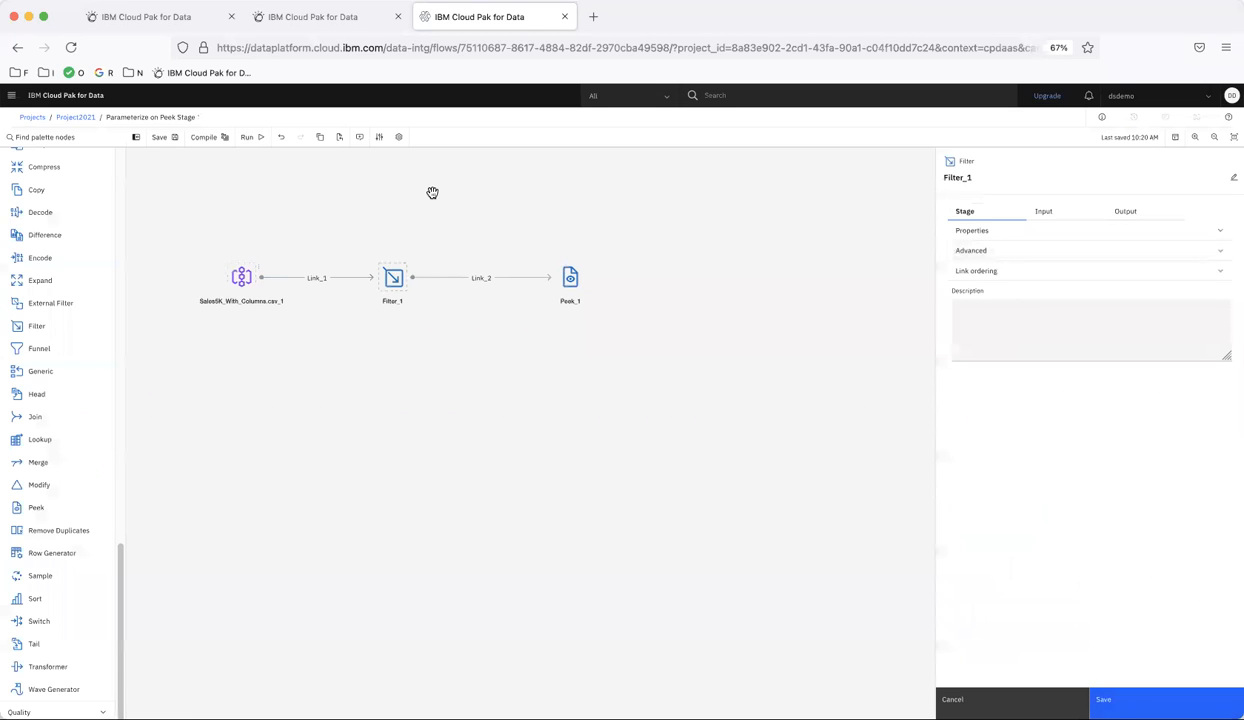
click(379, 139)
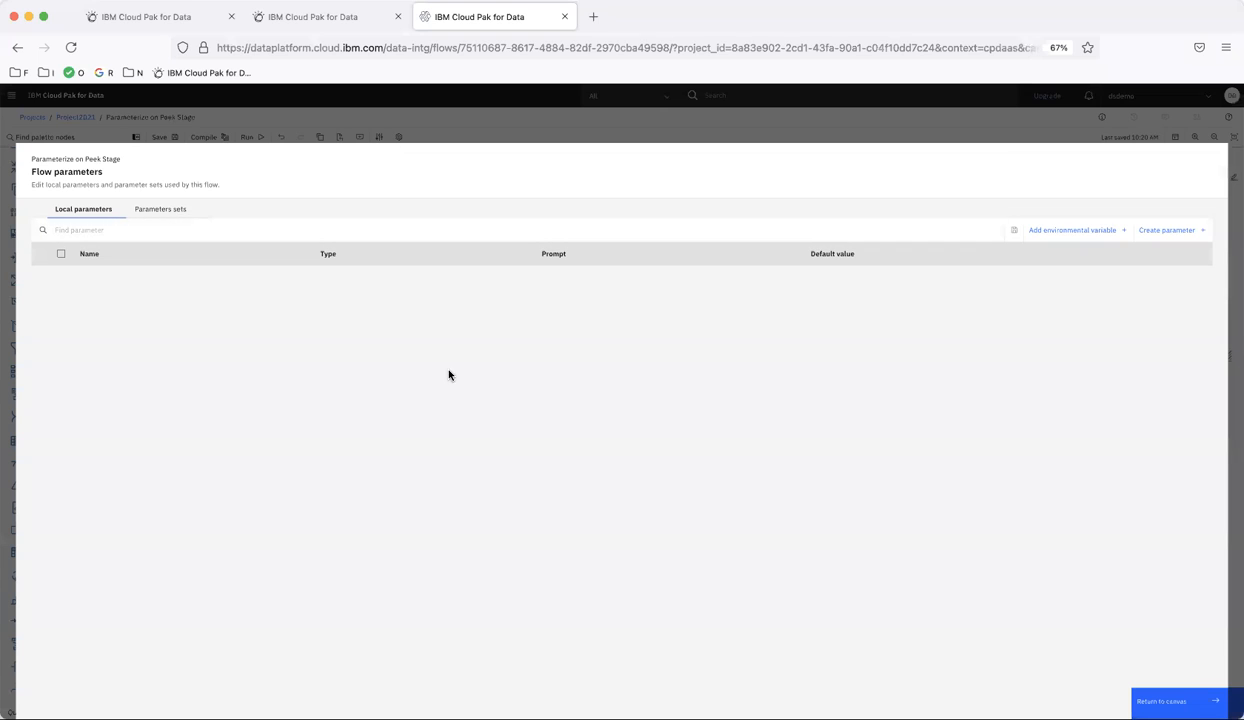
click(1175, 232)
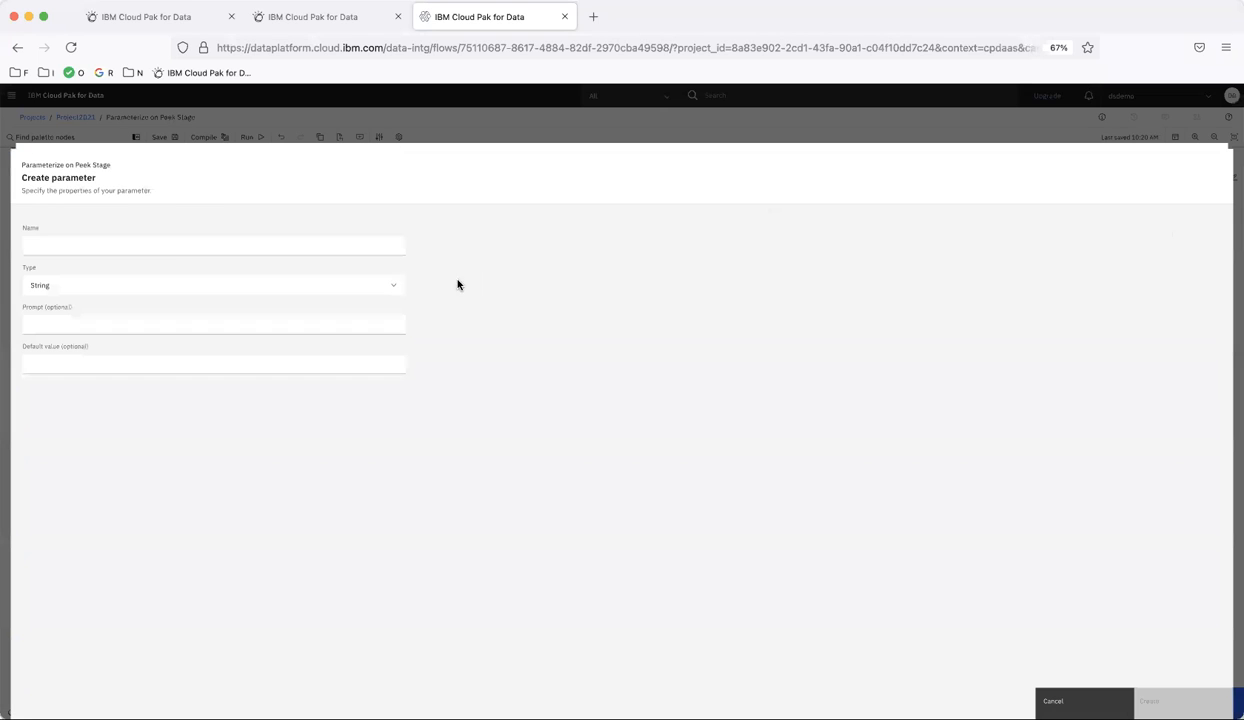
click(167, 244)
text(Source)
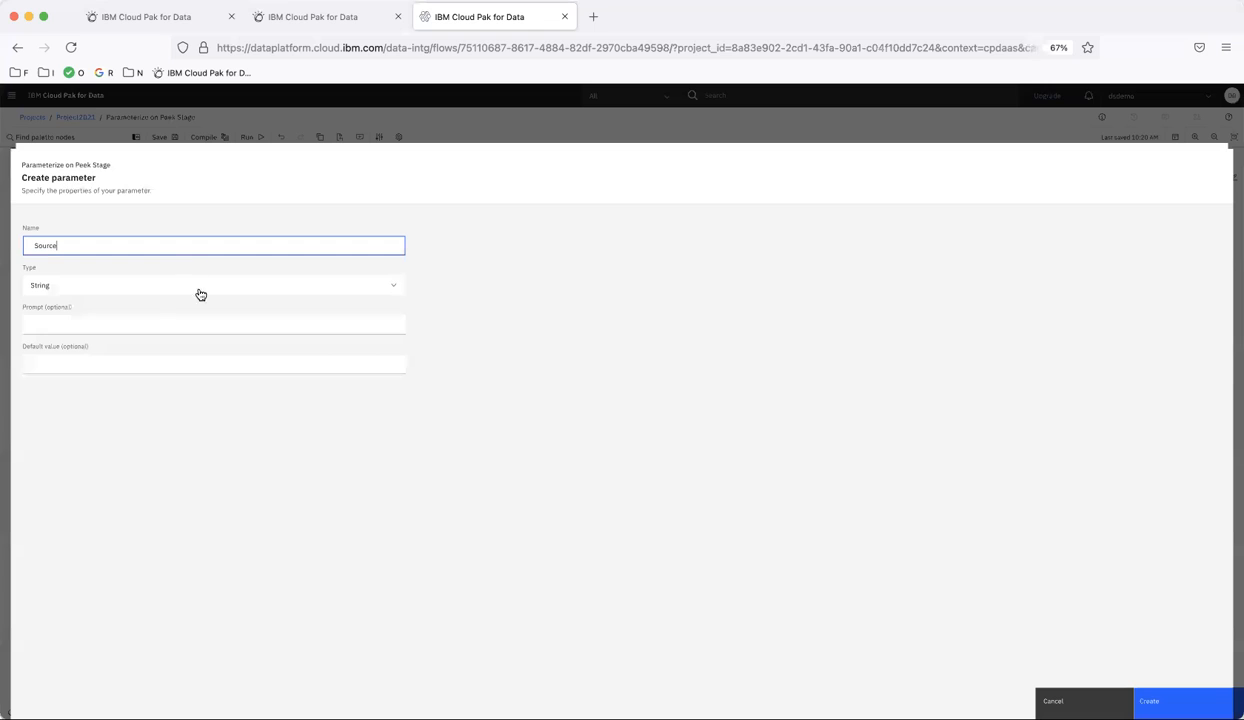
click(93, 322)
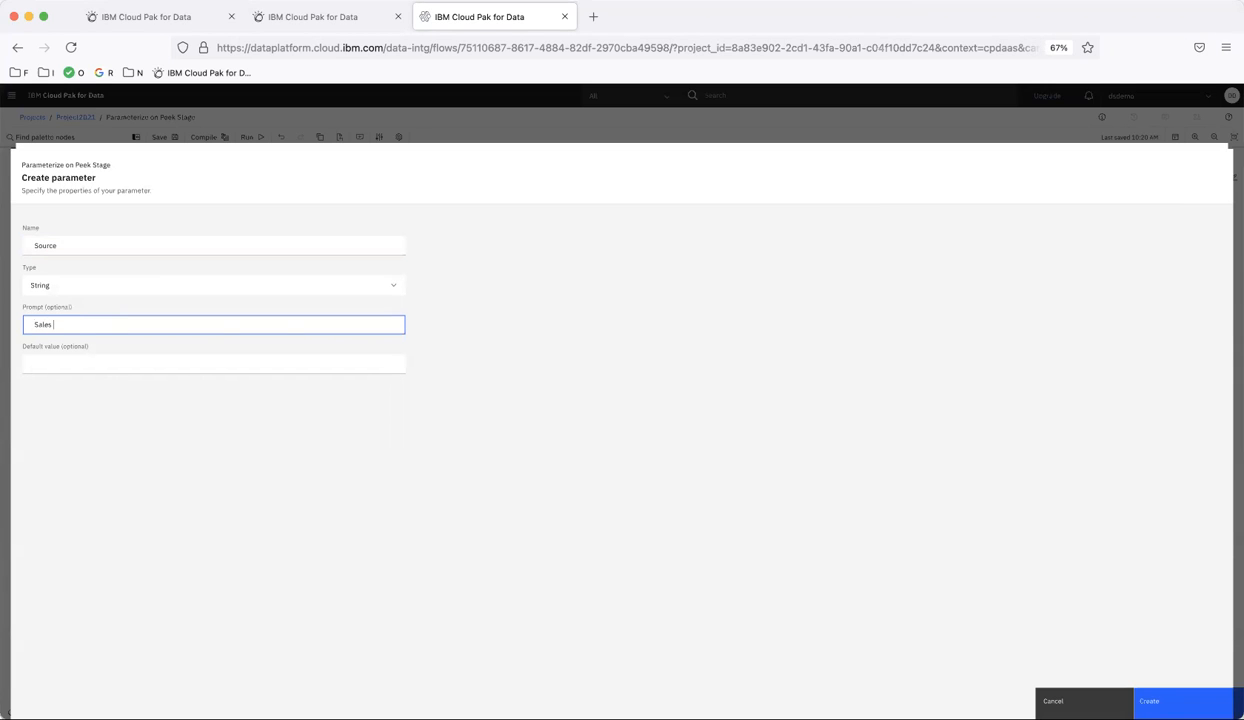
click(82, 364)
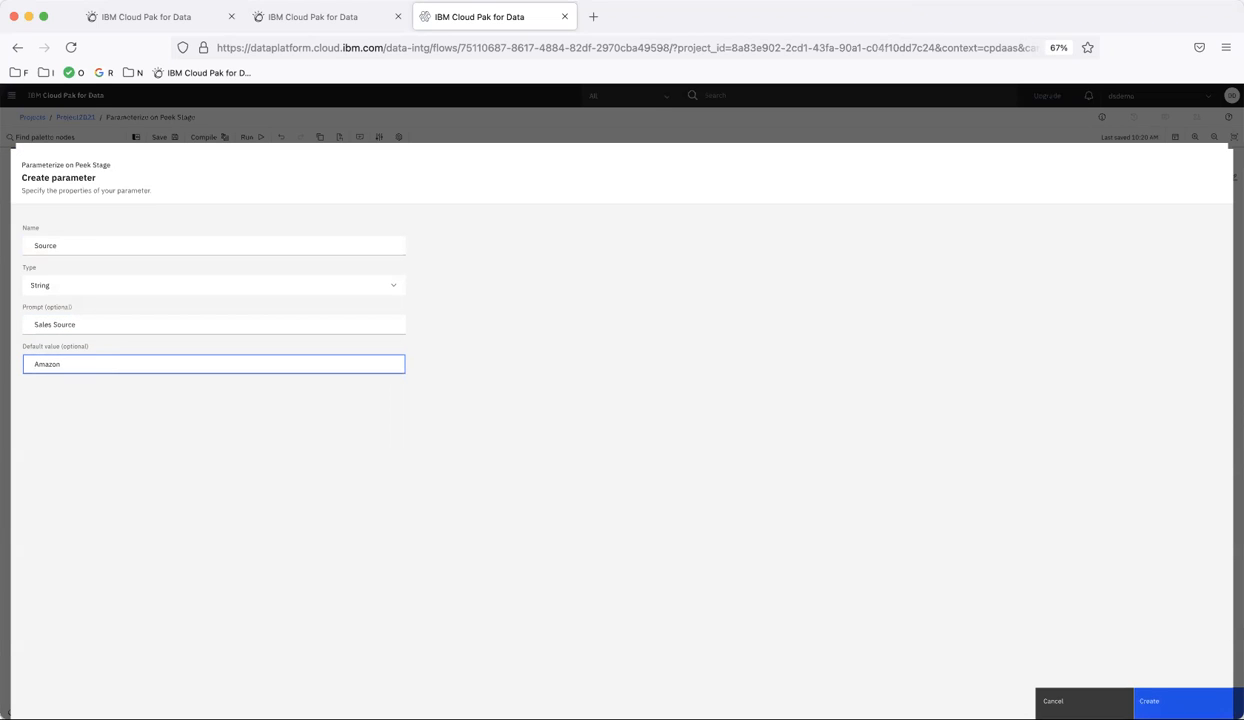
click(1160, 700)
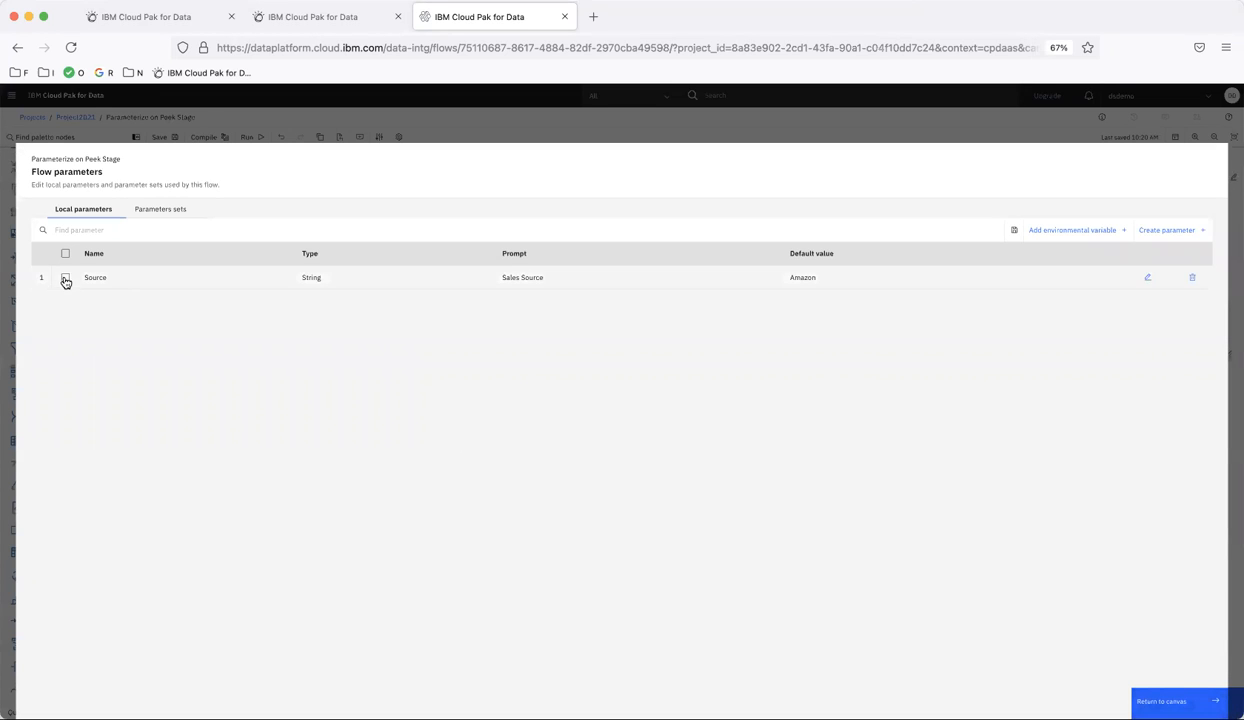
click(65, 279)
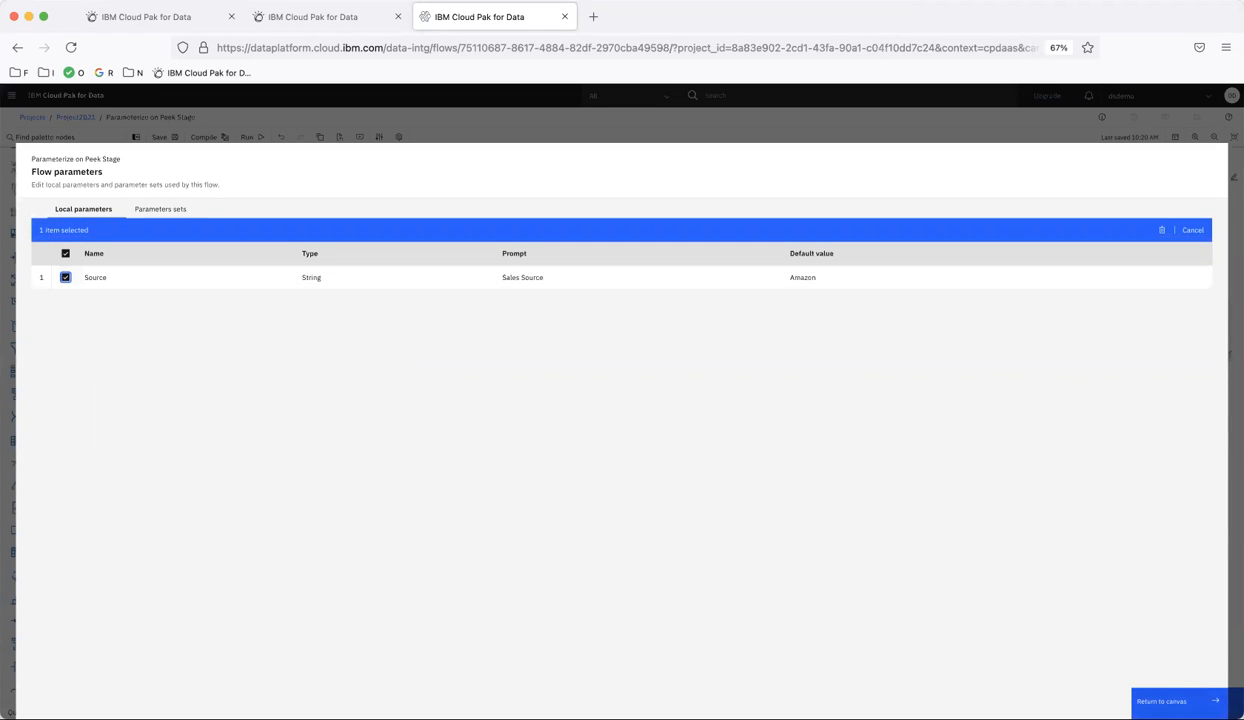
click(1165, 701)
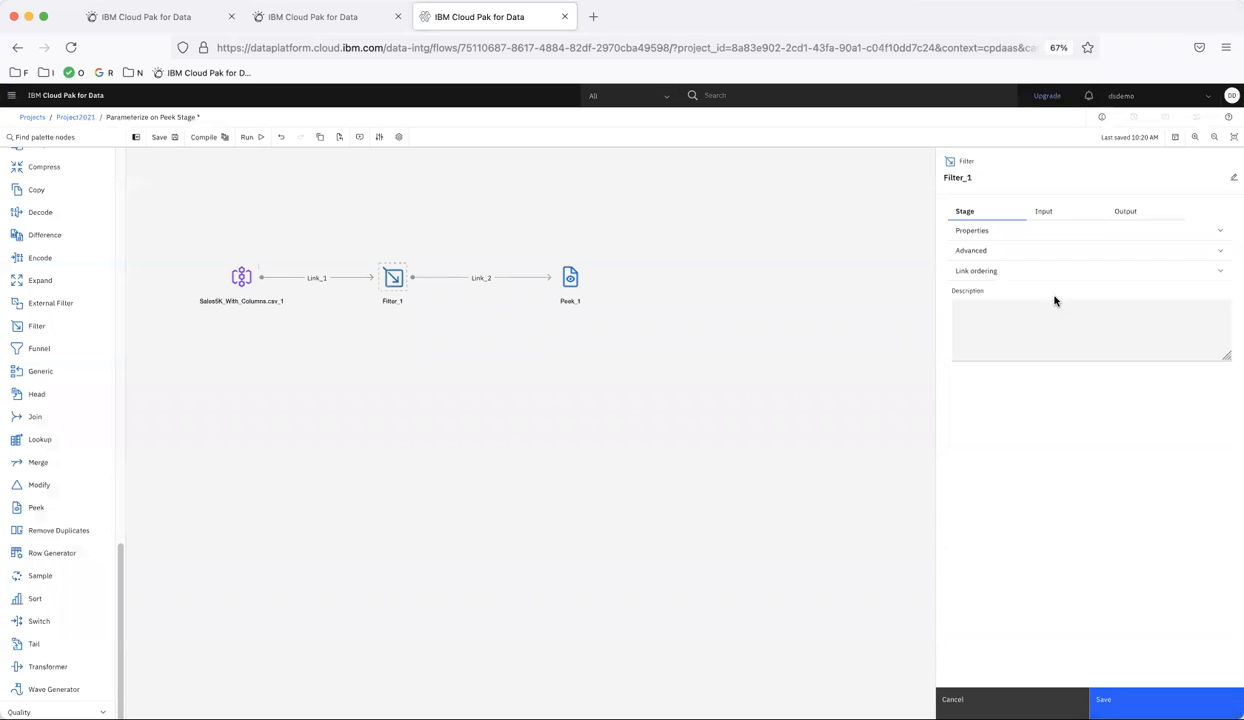
- Set the Filter stage's where clause to Source = '#Source#' and save the stage
click(979, 233)
click(980, 302)
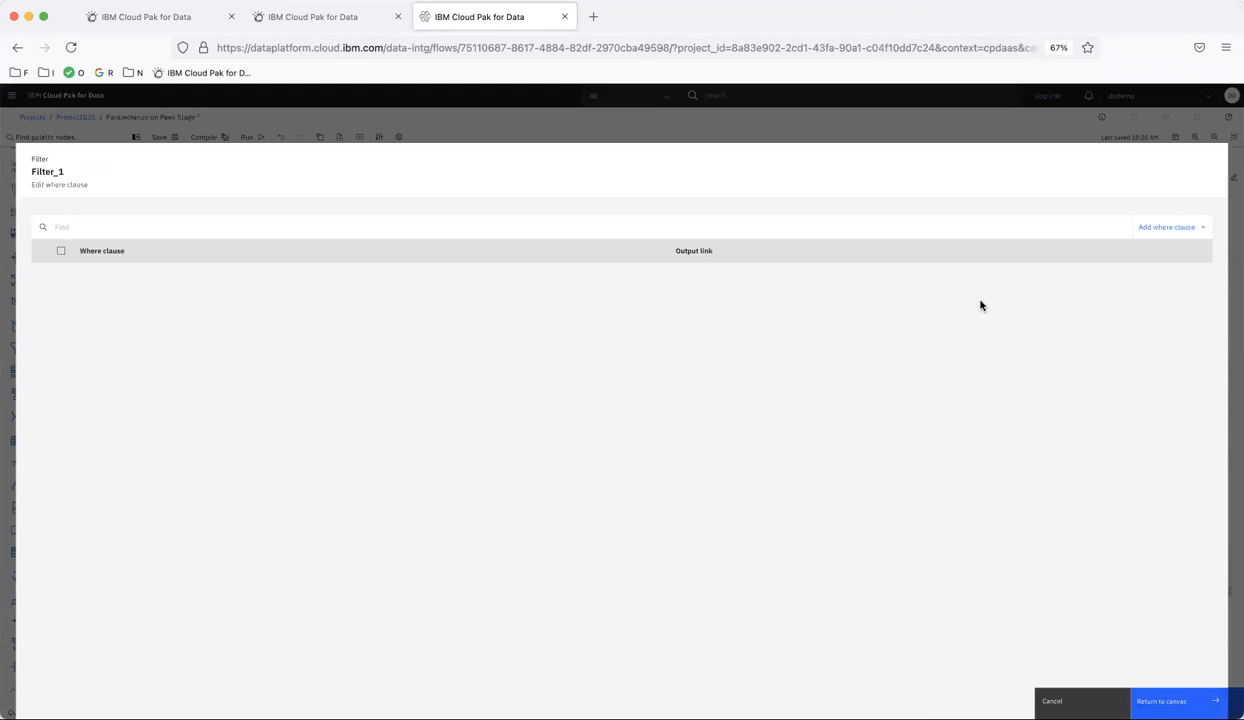
click(1160, 233)
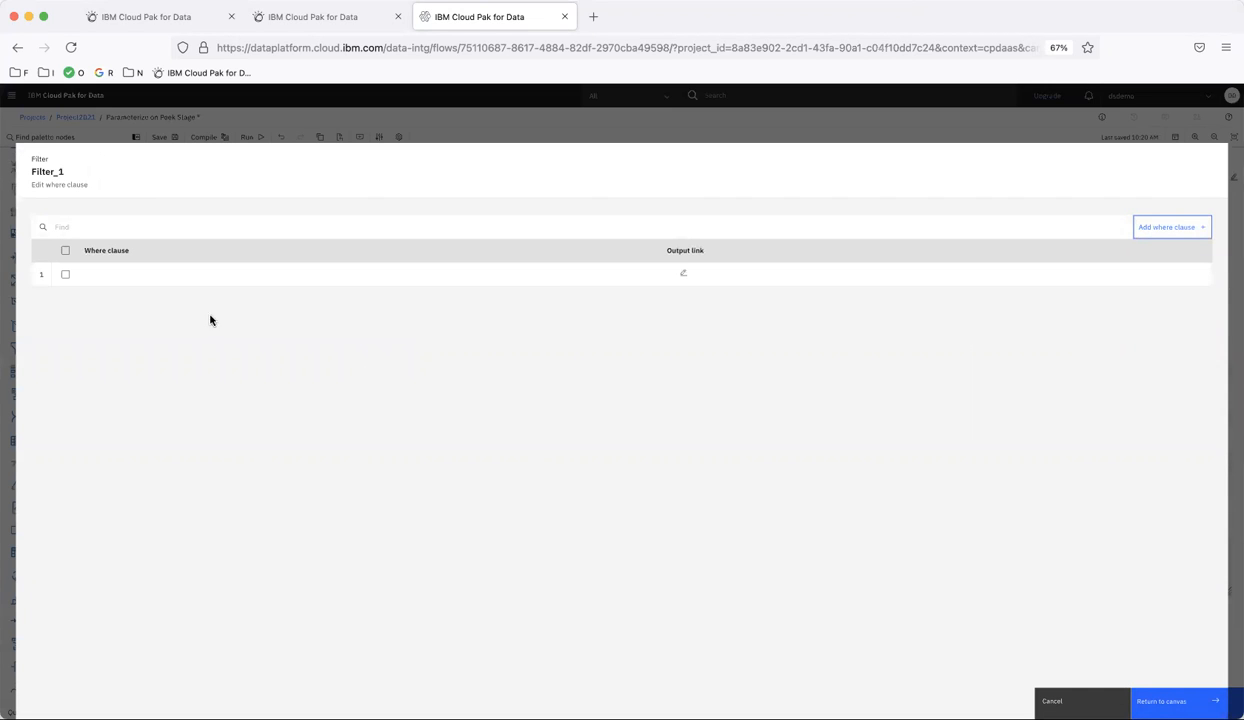
click(121, 274)
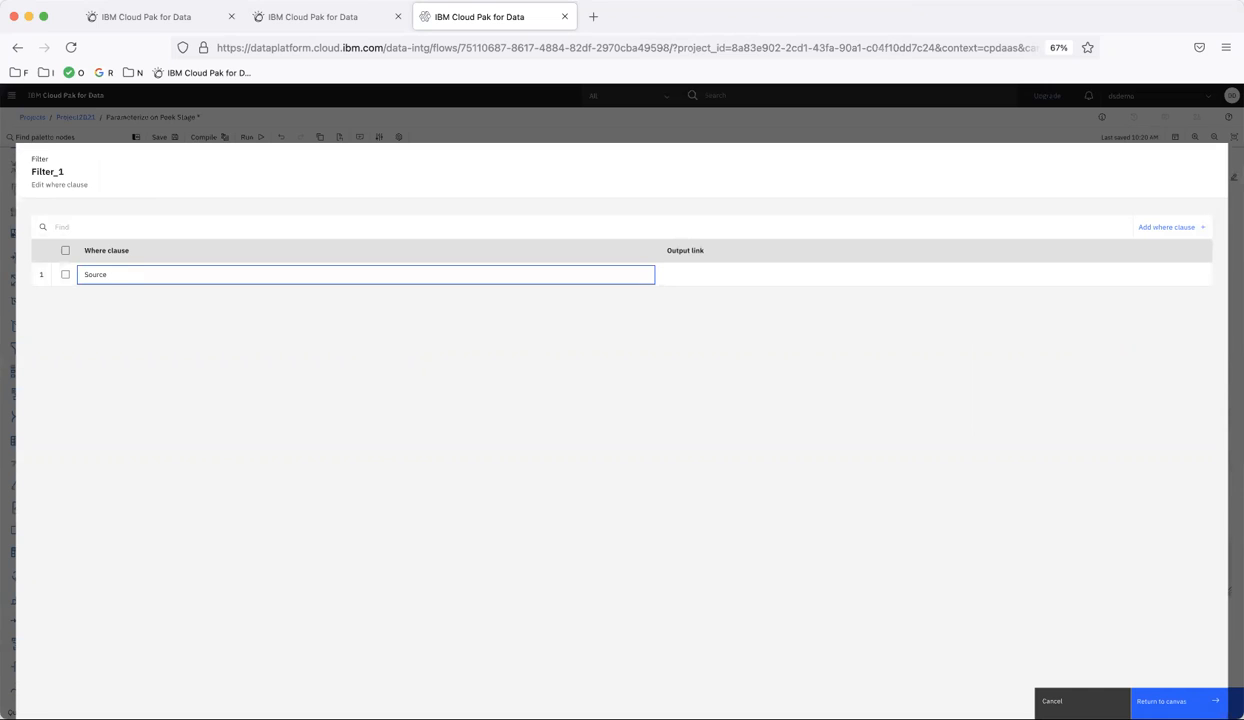
text(Source = '')
key(Left)
text(##)
text(Source)
key(Return)
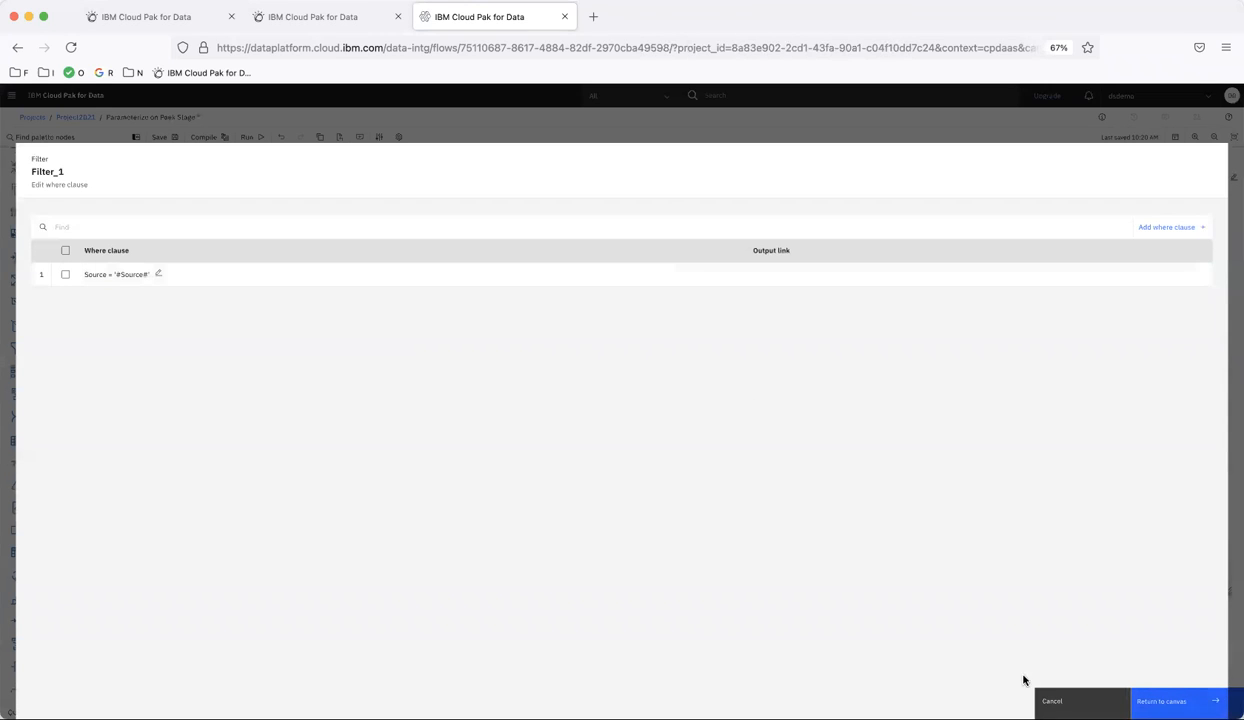
click(1162, 700)
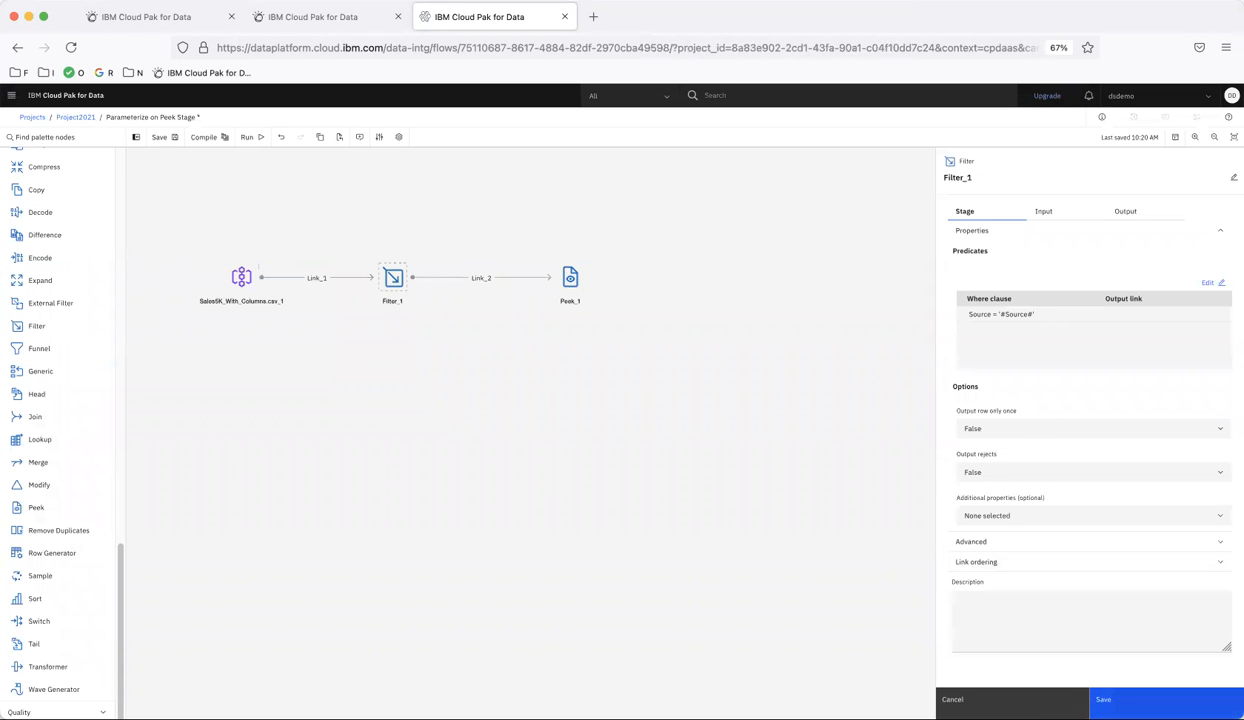
click(1160, 700)
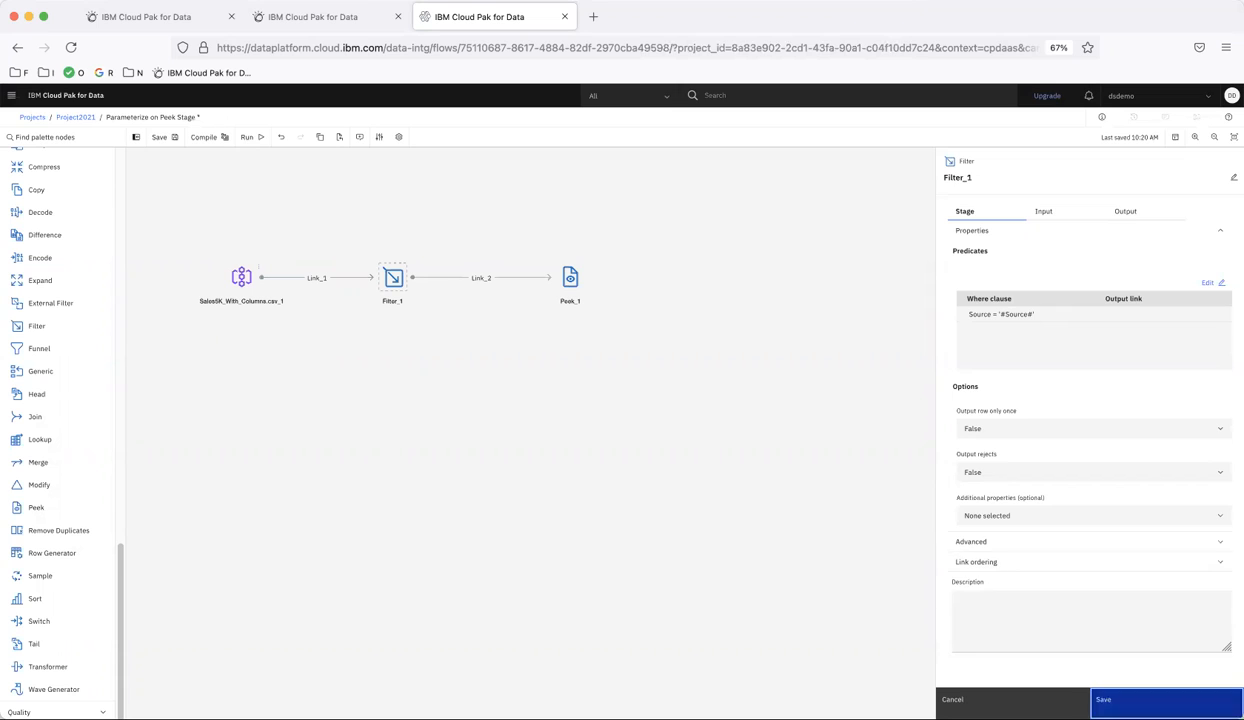
- For the Peek stage's number of records per partition, create a String parameter NUMBER_OF_RECORDS_TO_SHOW with prompt "Specify number of records to peek" and default 1
double_click(563, 286)
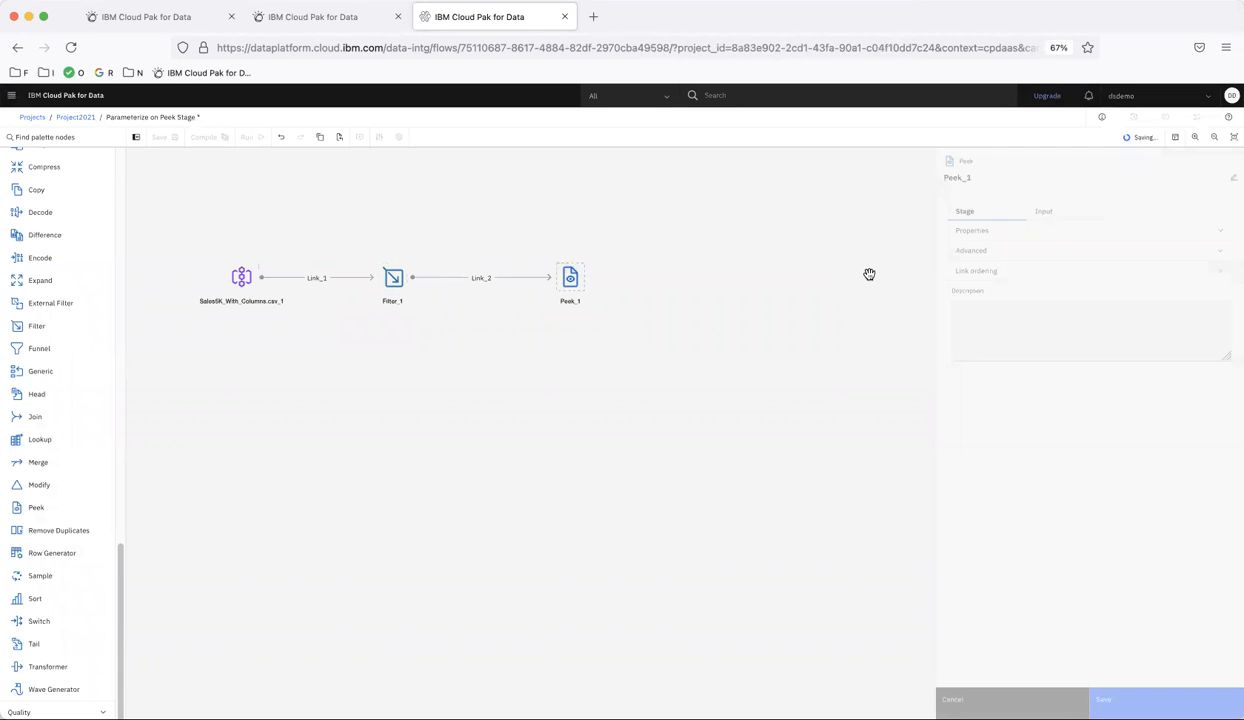
click(983, 231)
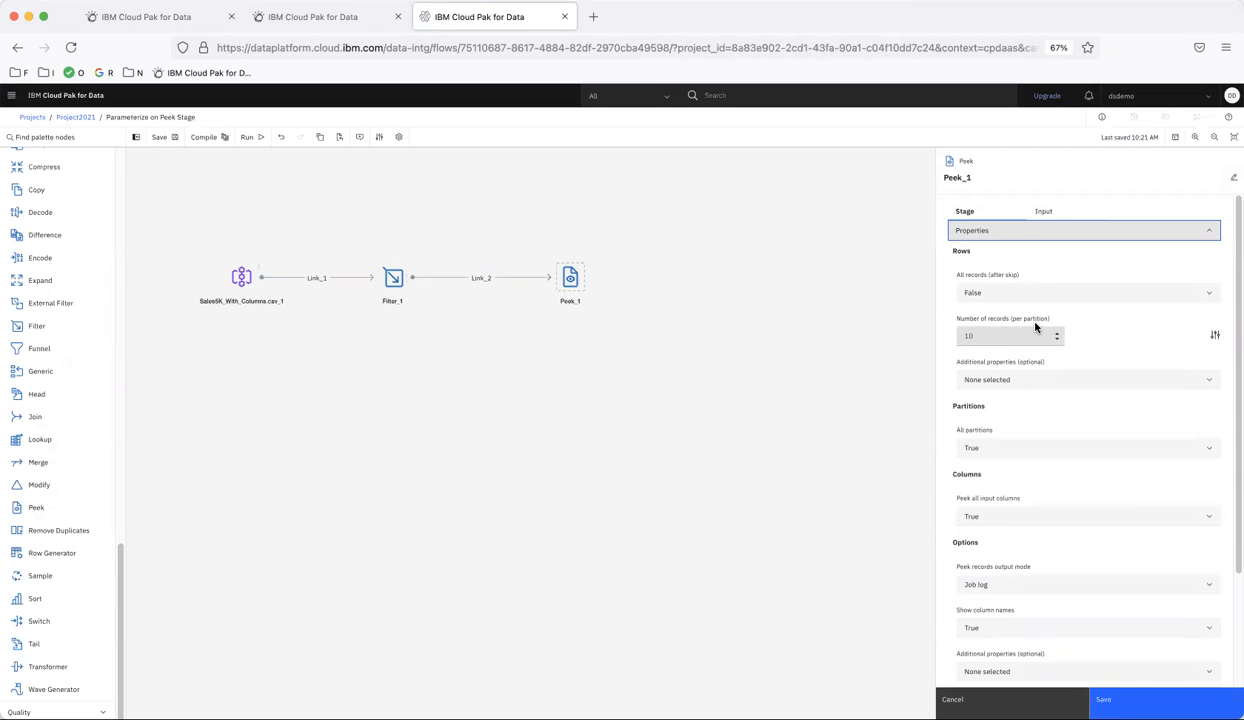
click(1006, 338)
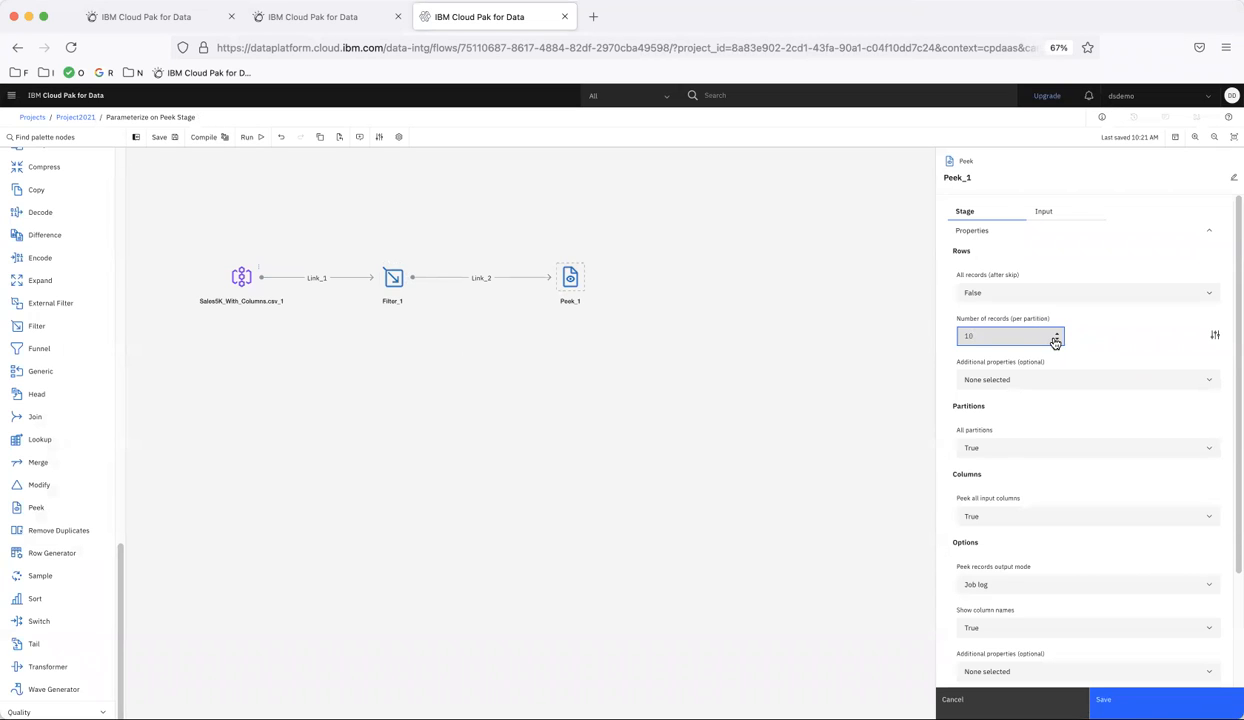
click(1215, 339)
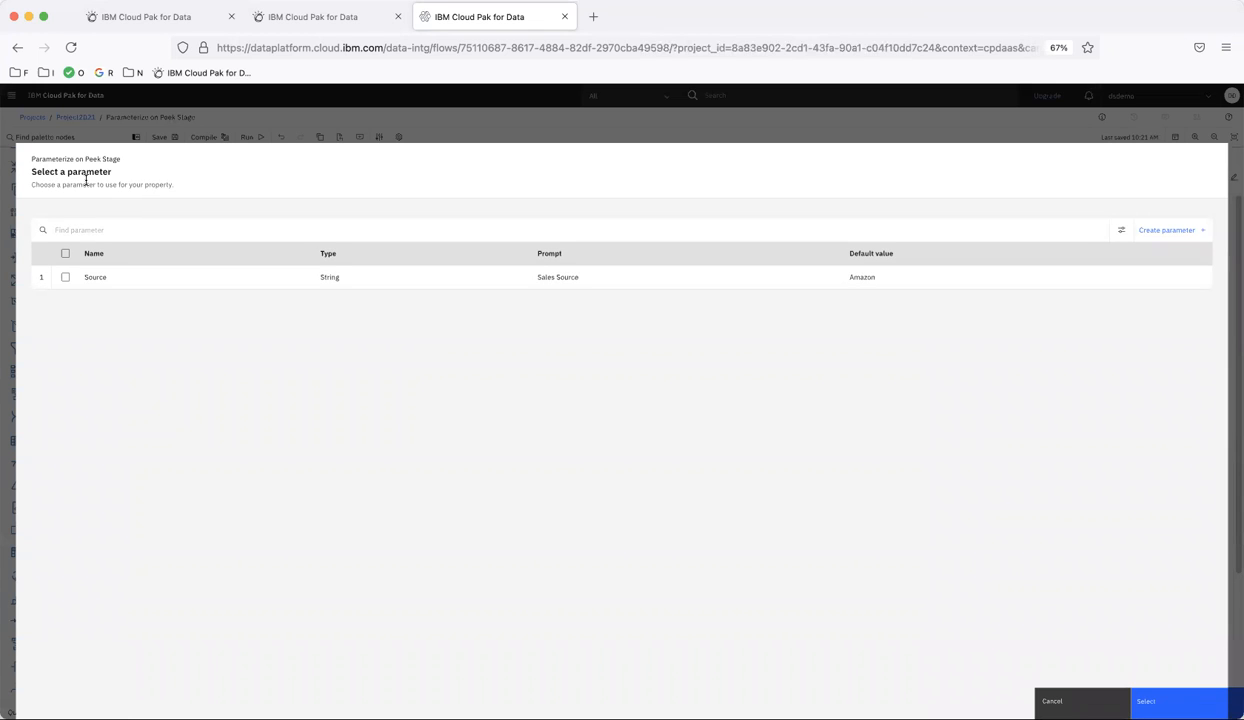
click(1155, 232)
click(123, 245)
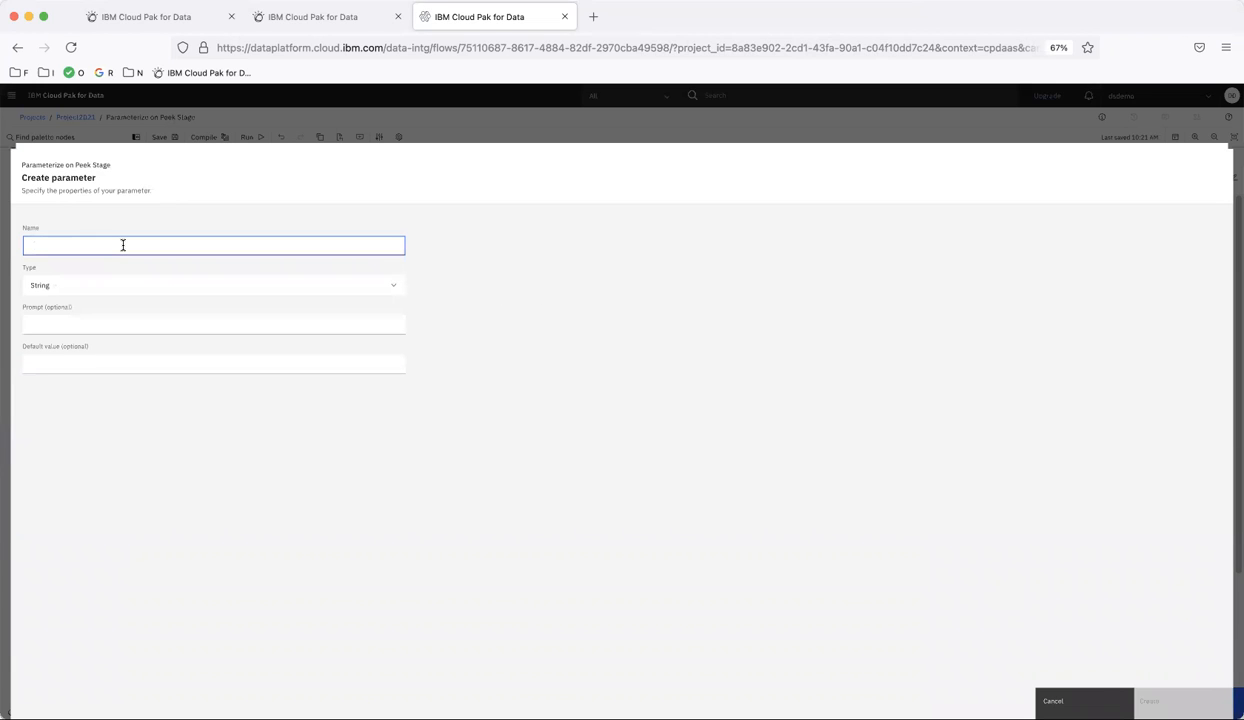
text(NUMBER_OF_RECORDS_TO_SHOW)
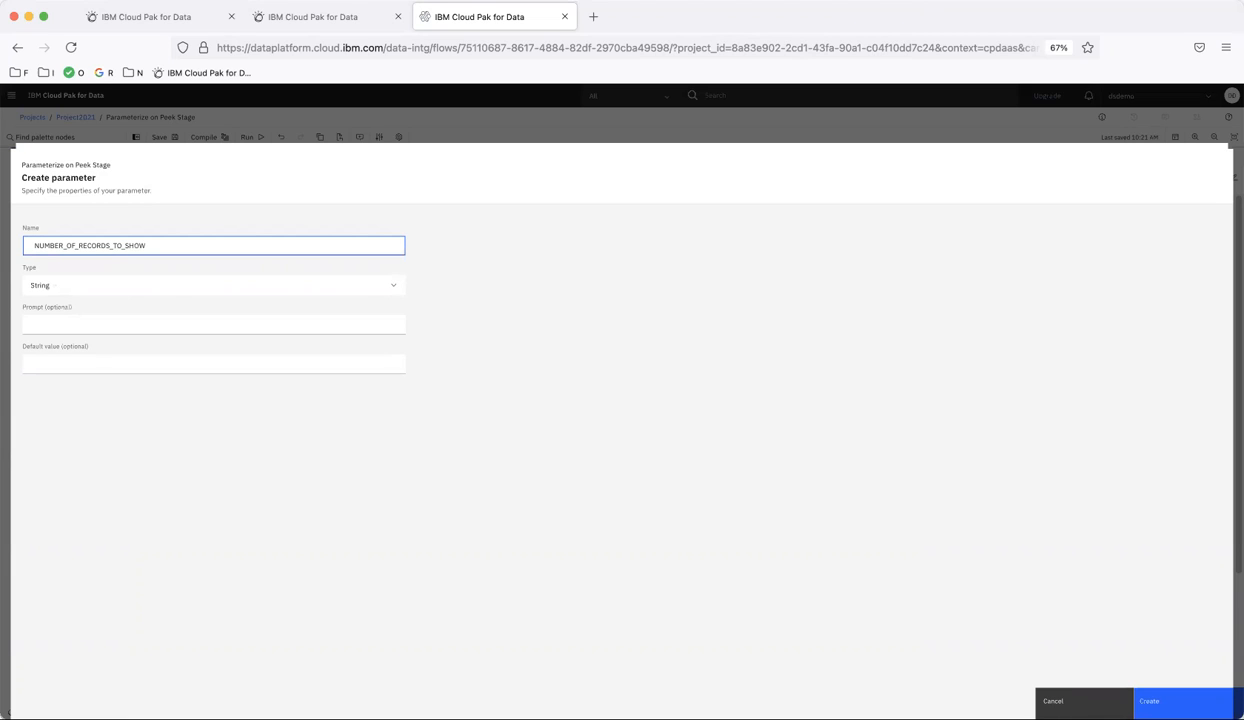
key(super+a)
click(77, 325)
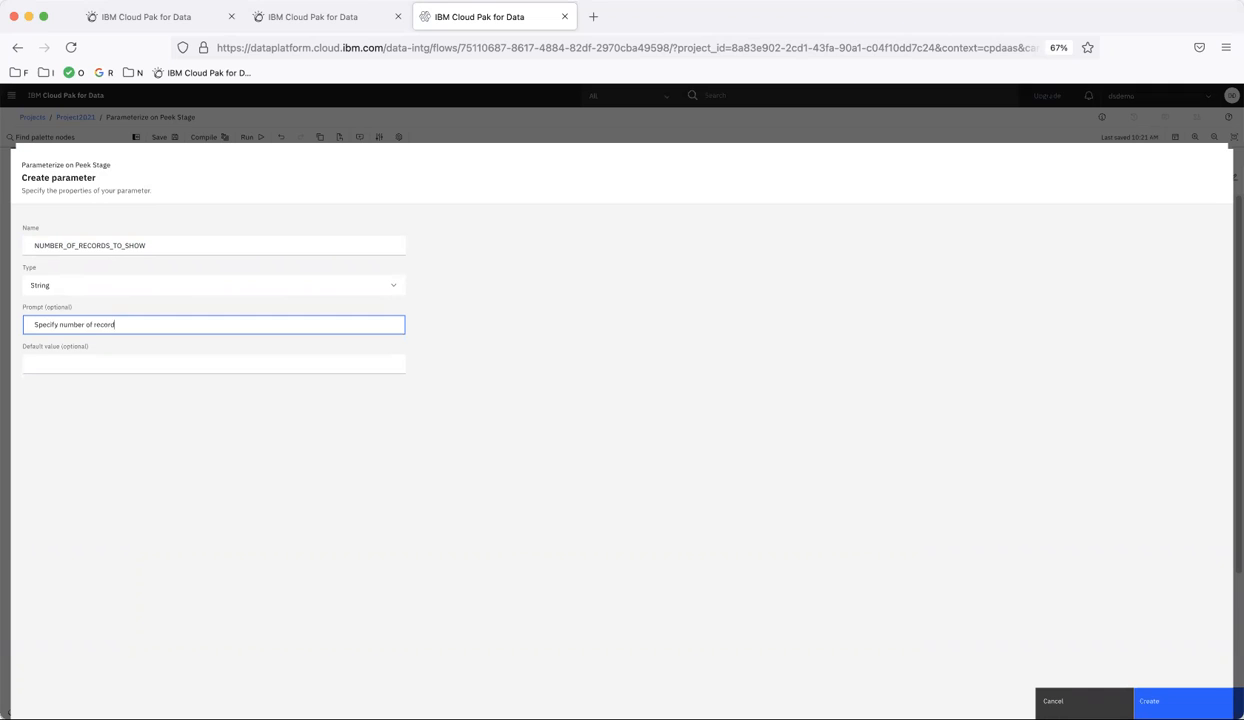
click(53, 364)
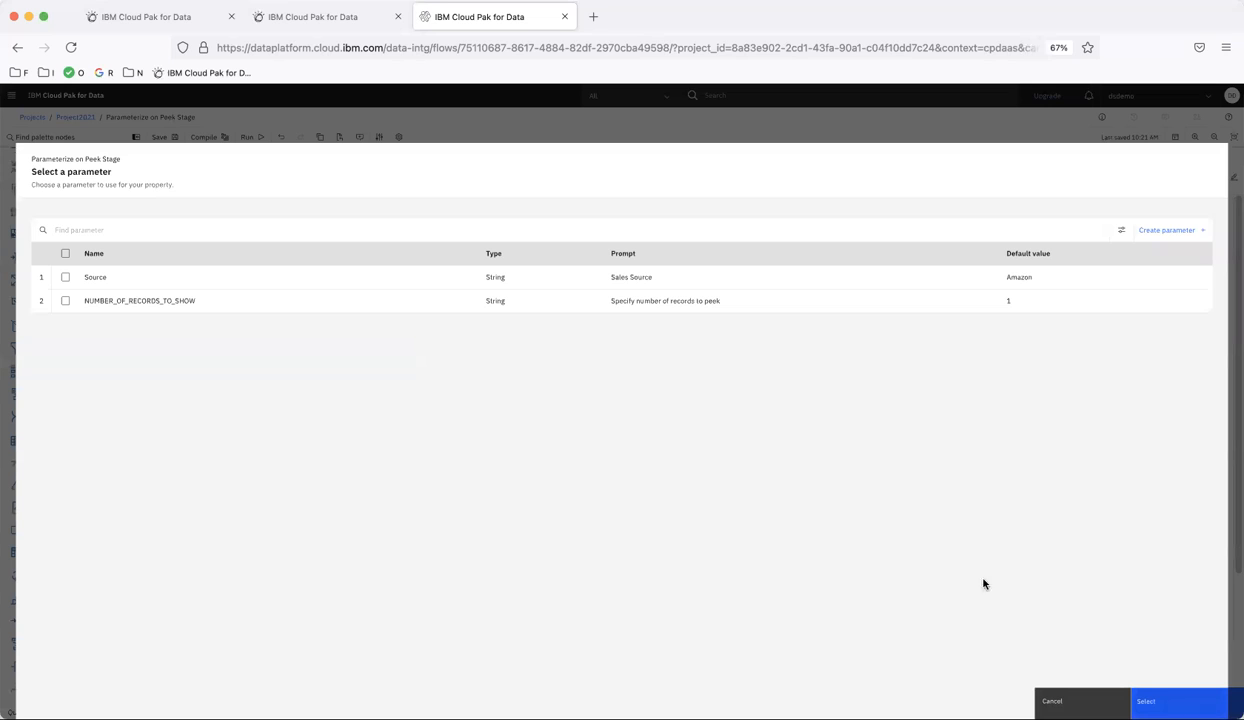
- Assign the NUMBER_OF_RECORDS_TO_SHOW parameter to the Peek stage's number of records and save the stage
click(66, 301)
click(1150, 700)
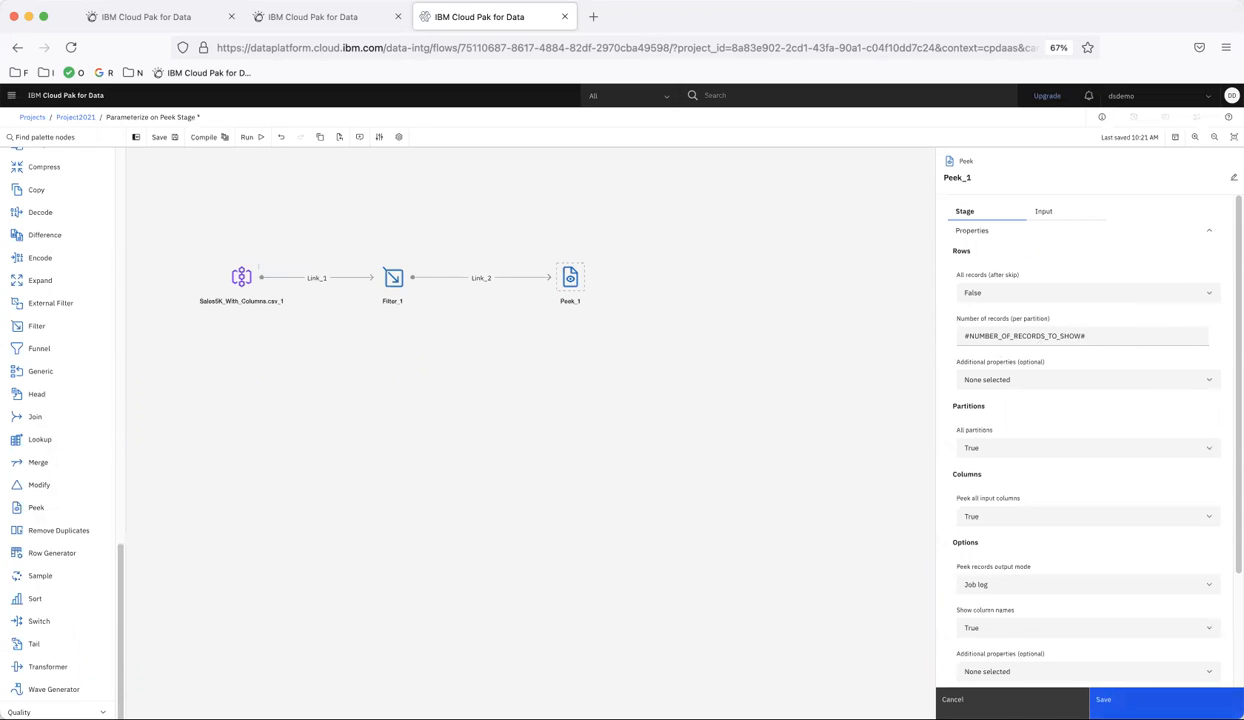
click(1103, 699)
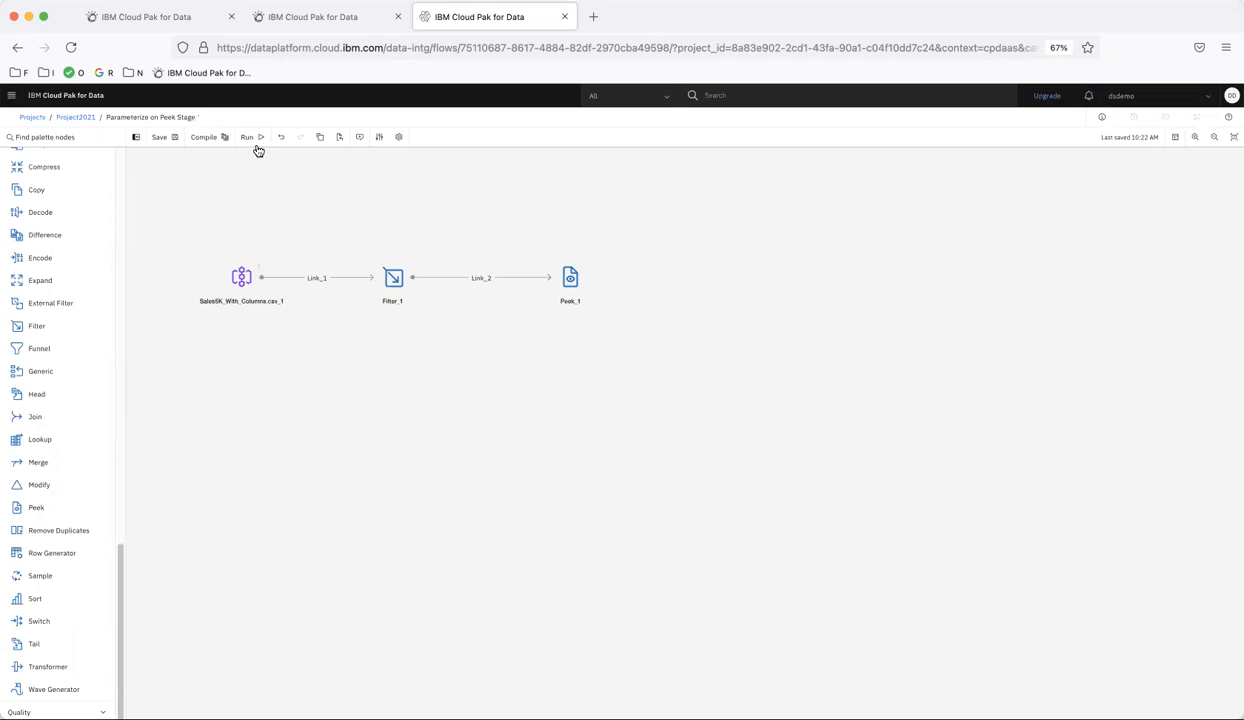
- Run the flow, open its log and filter the run log entries for peek
click(255, 138)
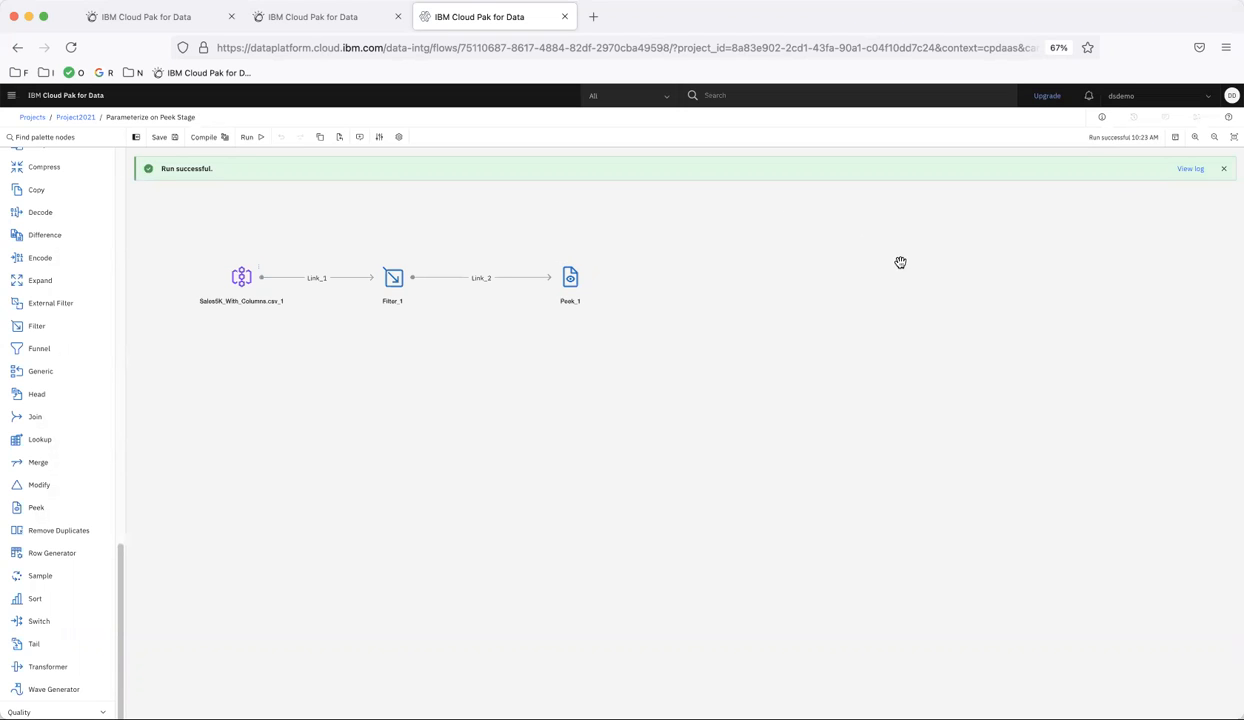
click(1190, 169)
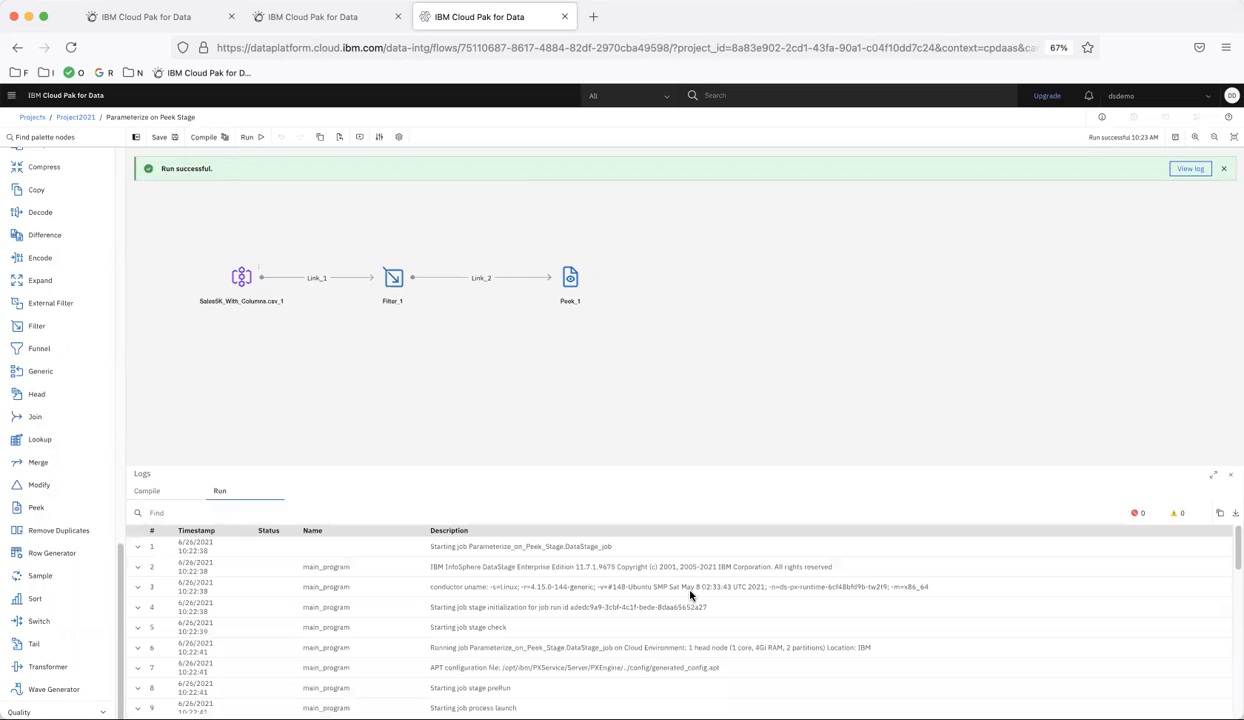
click(573, 516)
text(peek)
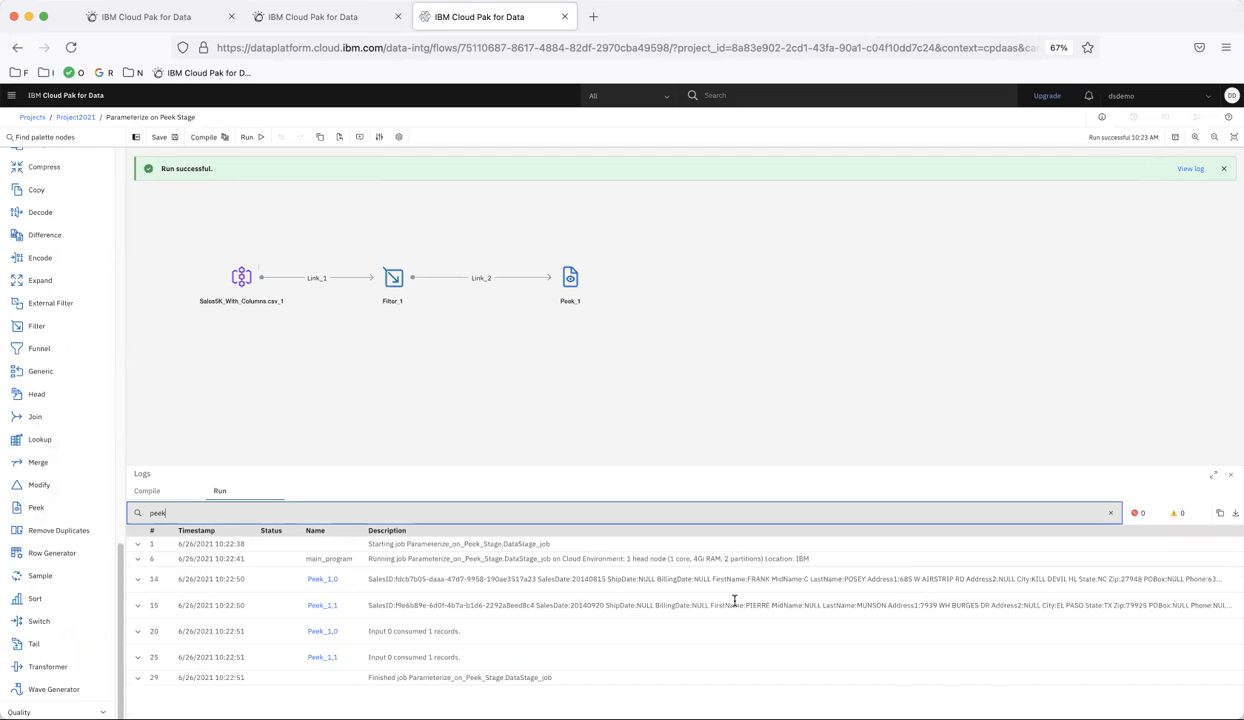
- Expand the two Peek log entries and examine the Source value in each record
click(138, 578)
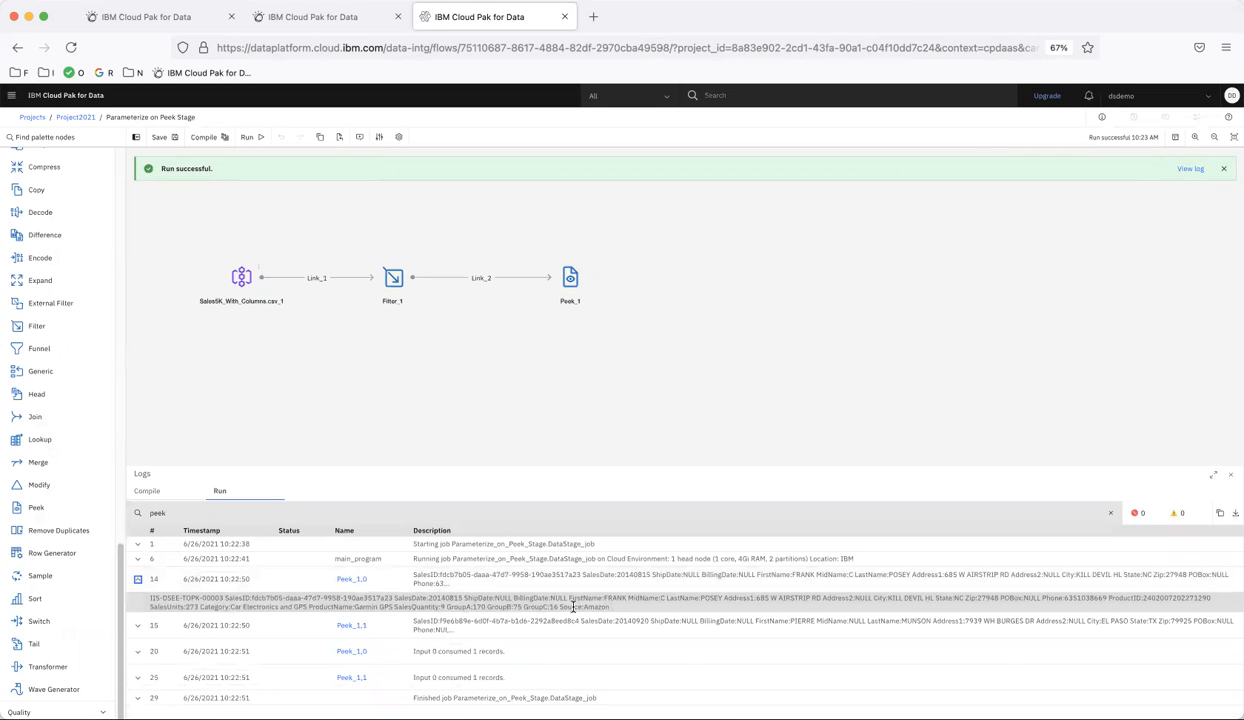
drag(558, 606, 613, 610)
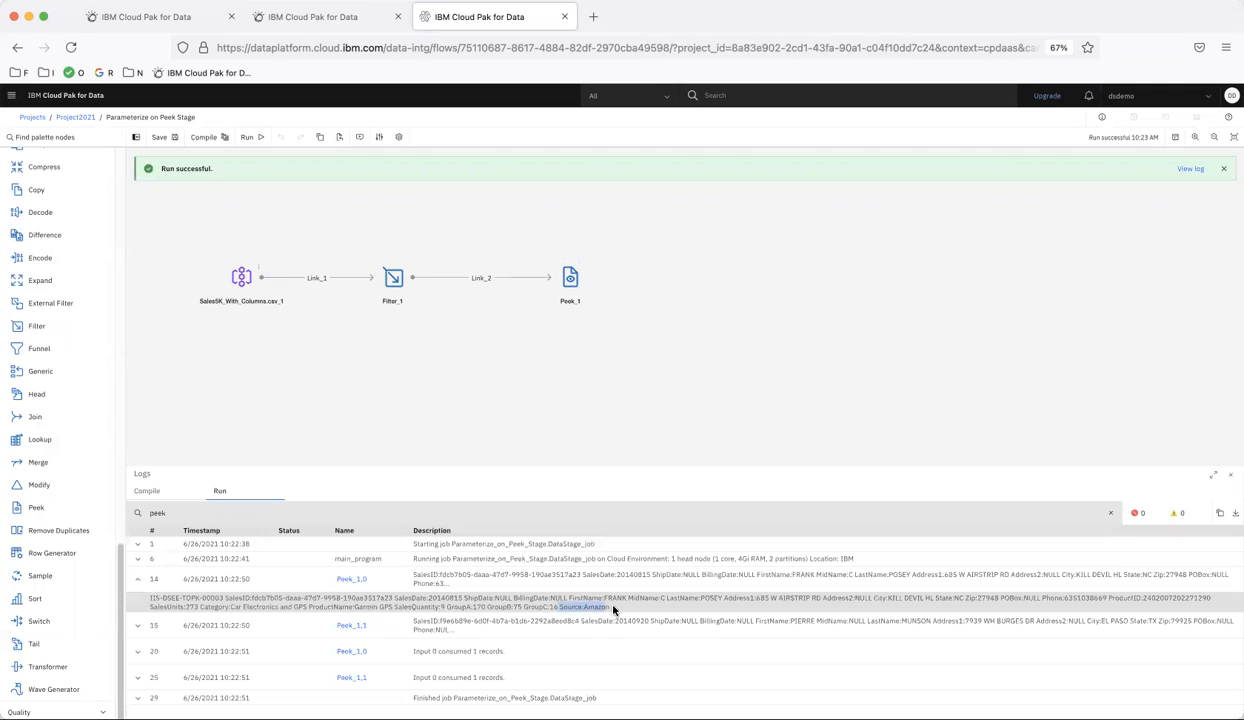
click(138, 625)
drag(596, 653, 657, 657)
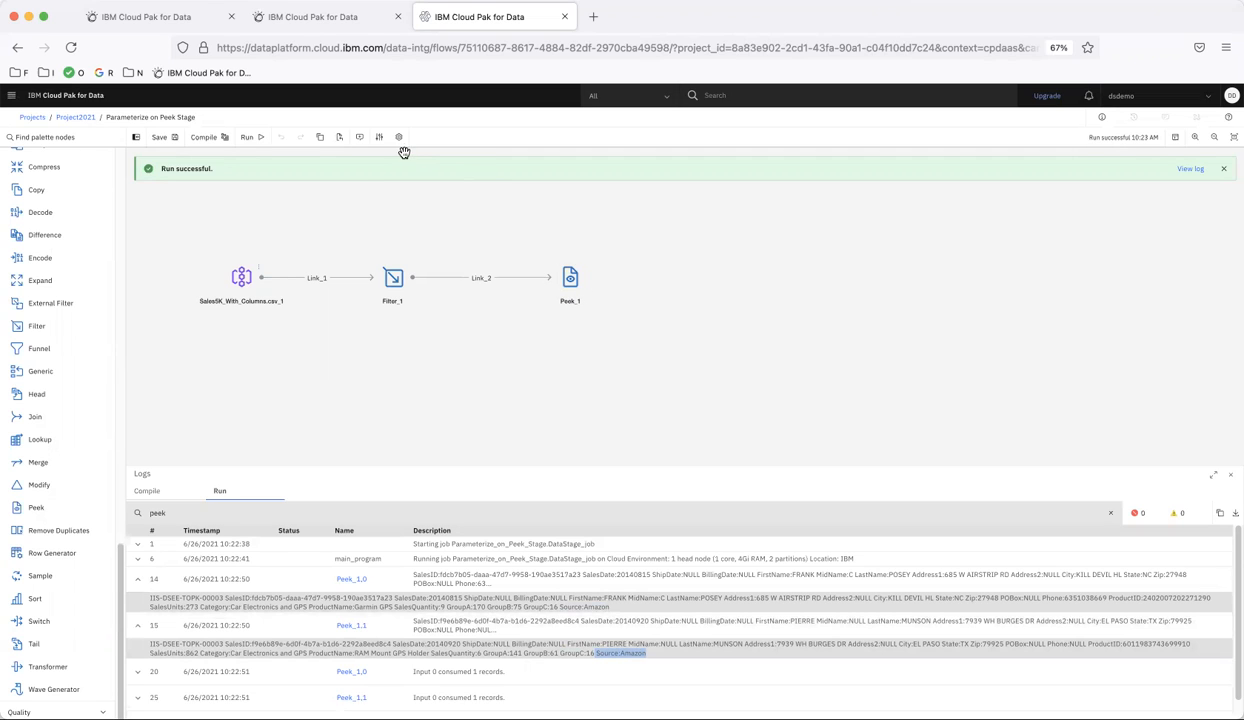
- In the run settings, set runtime parameters: number of records to peek 10 and Sales Source Overstock, then apply
click(381, 137)
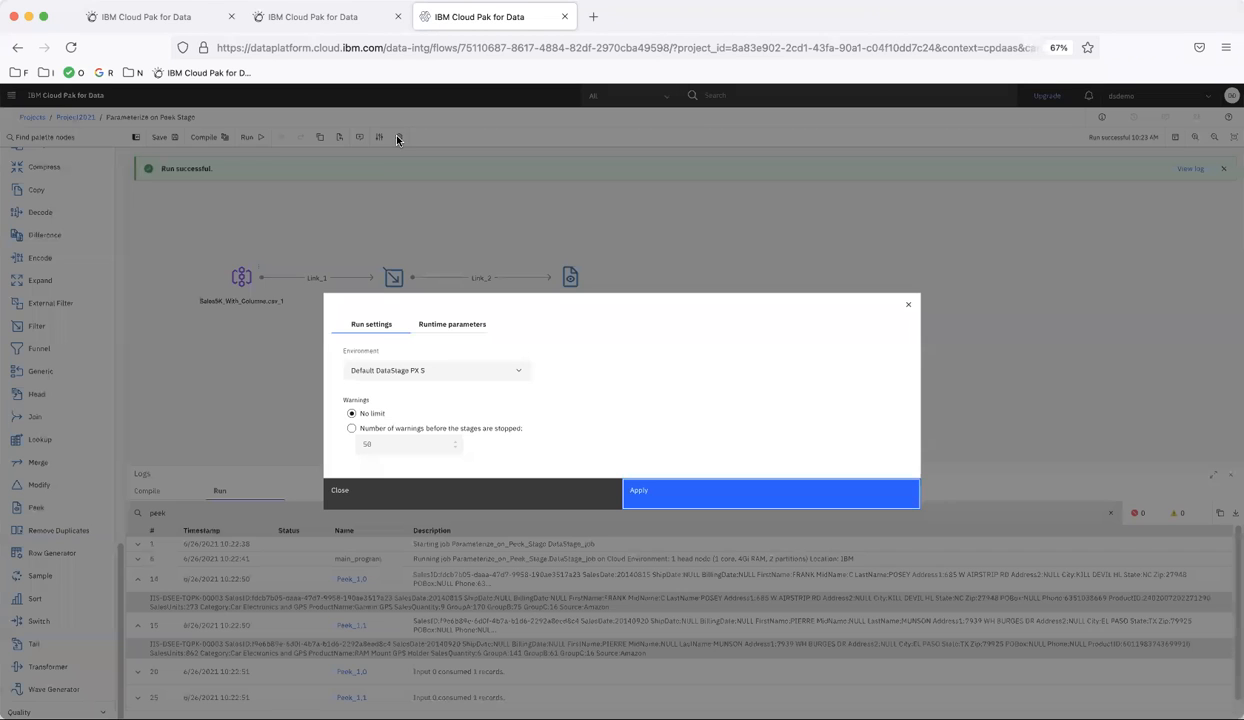
click(458, 326)
click(366, 439)
text(0)
double_click(394, 385)
text(Overstock)
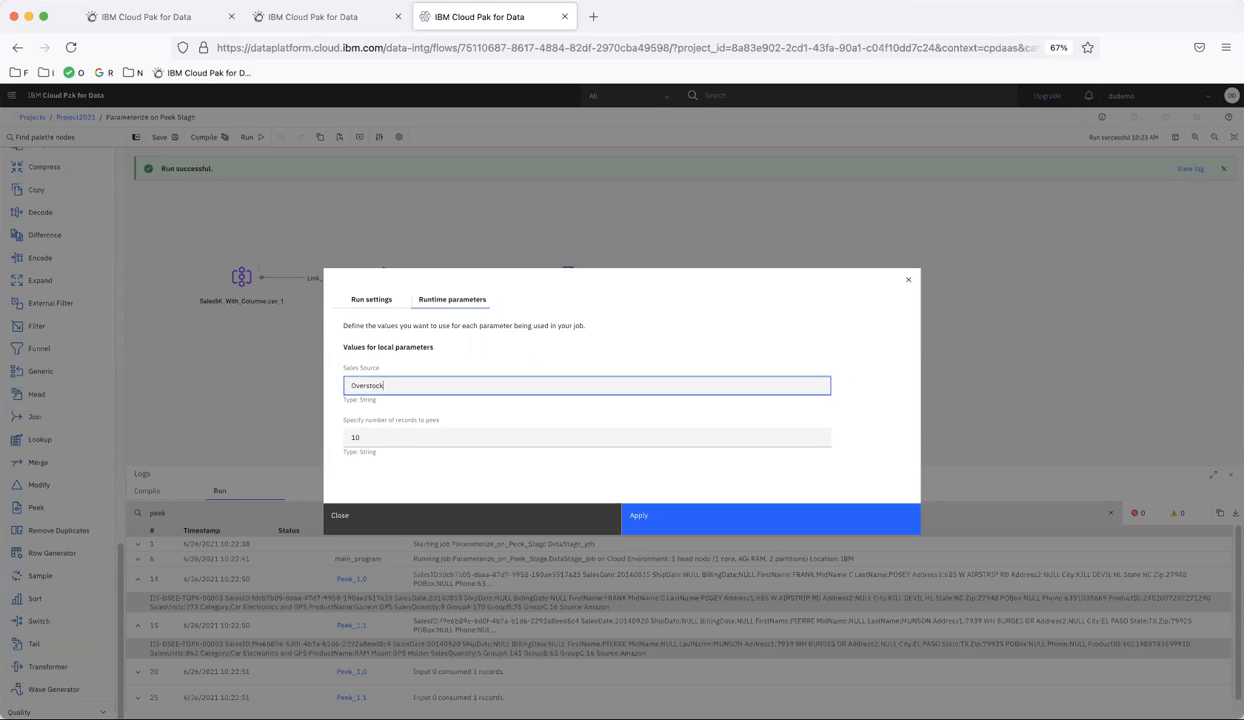
click(655, 524)
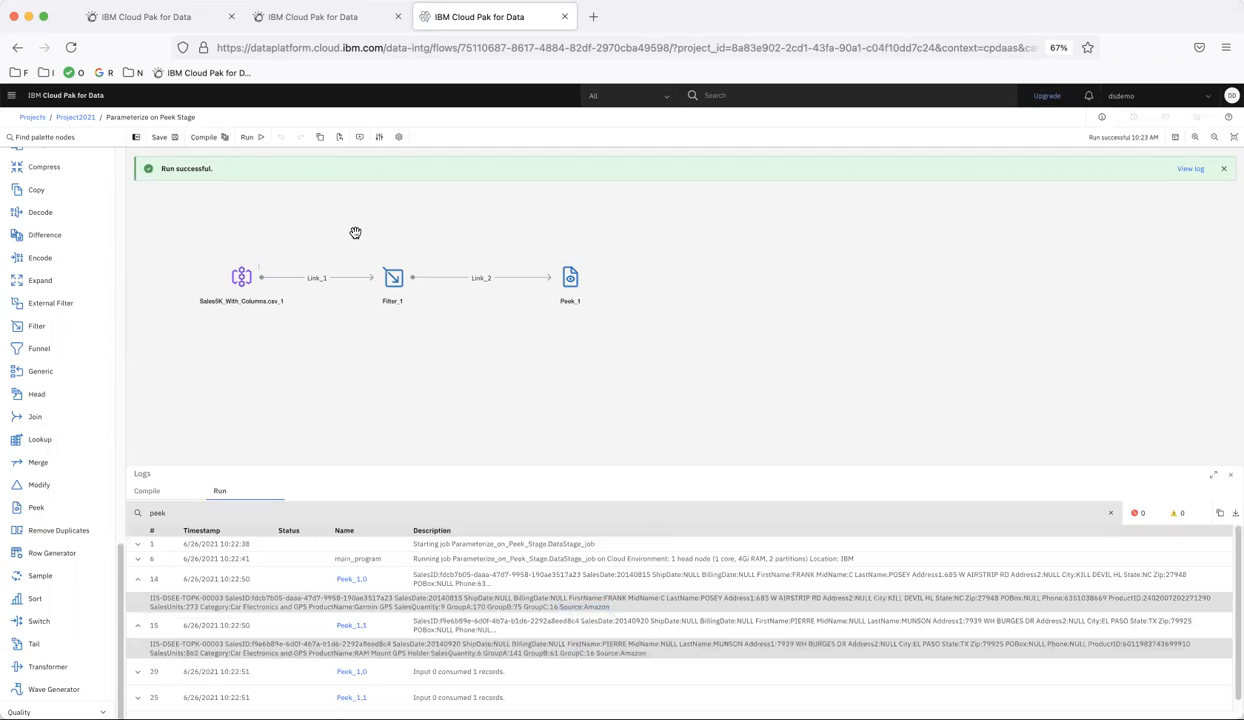
- Run the flow again and filter the run log for peek
click(249, 138)
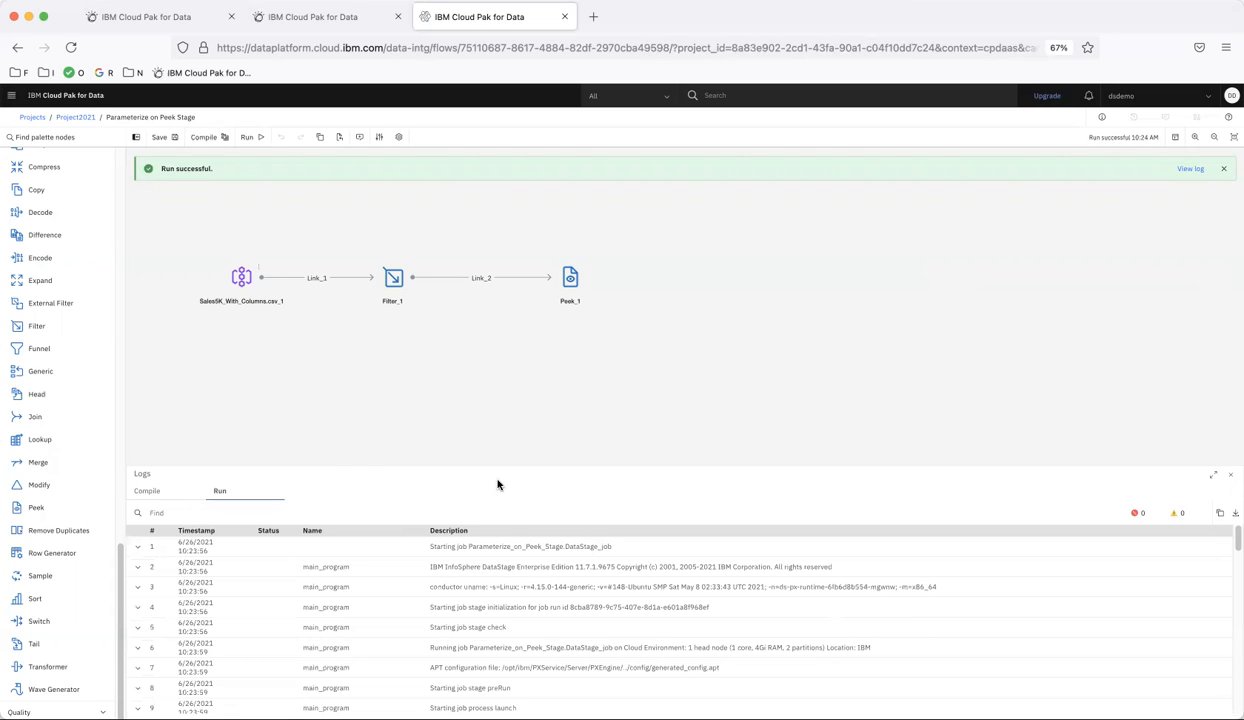
click(315, 508)
text(peek)
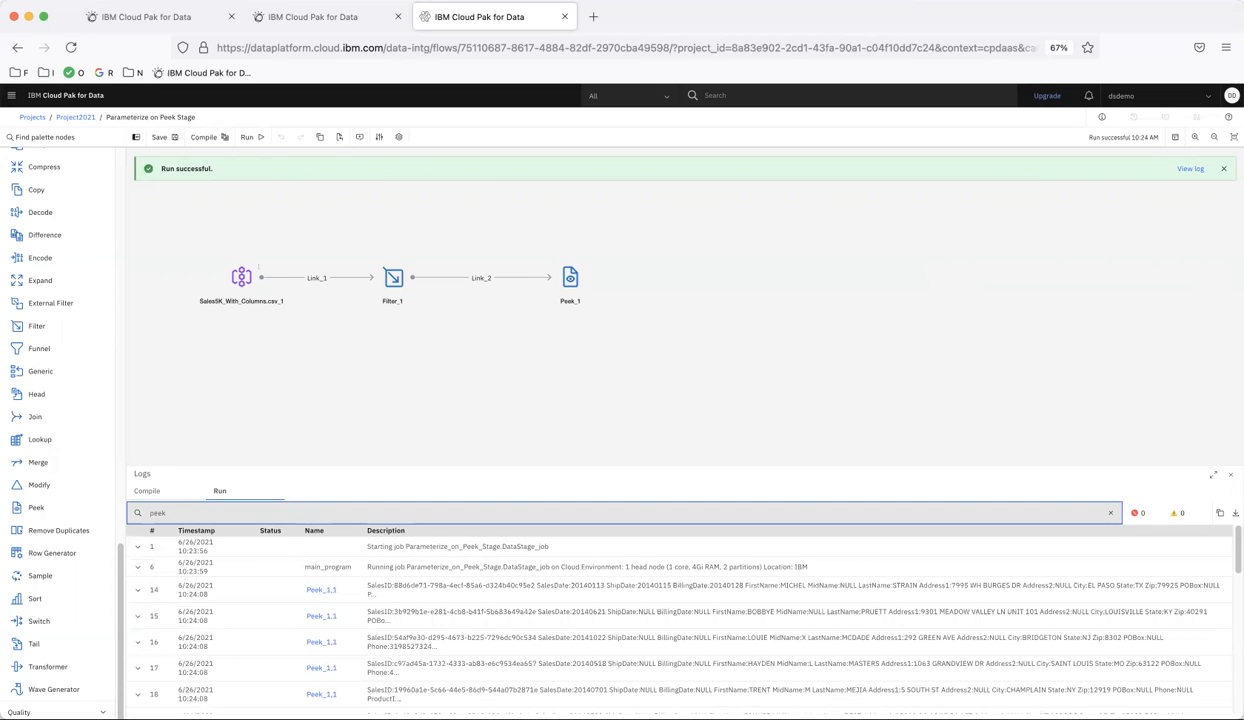
- Scroll through the filtered Peek log entries and expand several to examine their Source values
click(438, 601)
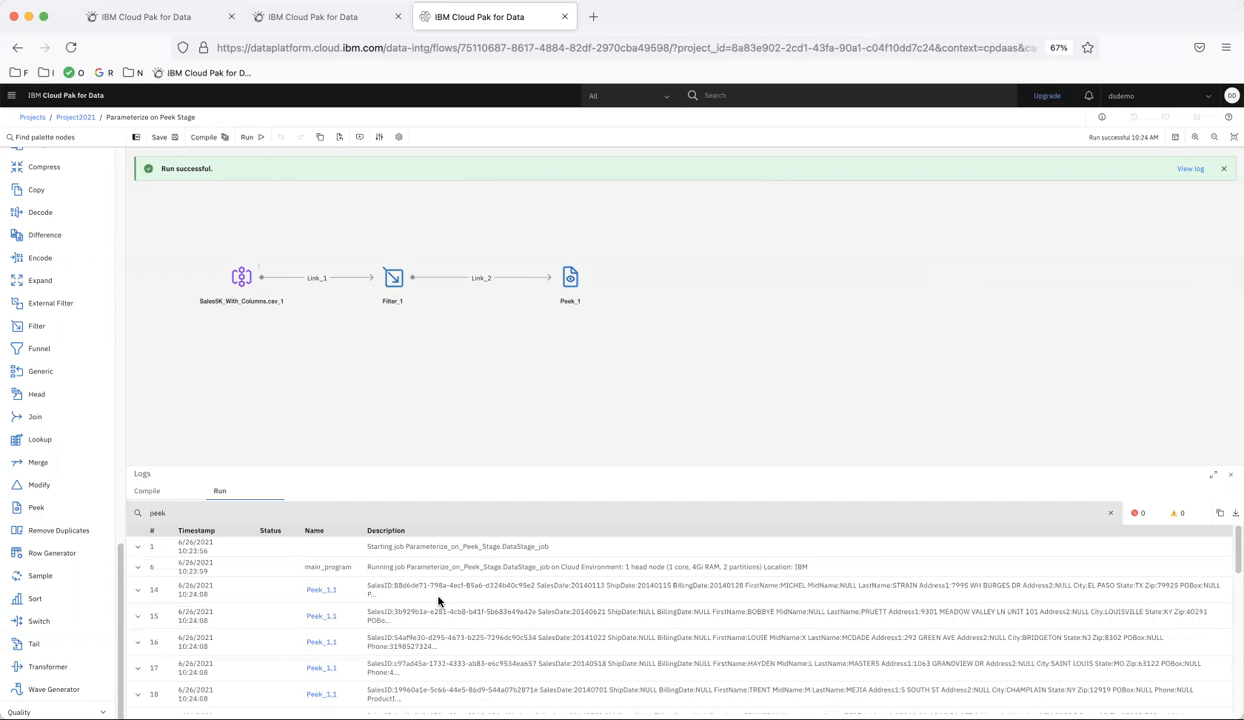
scroll(438, 601, down, 1)
scroll(438, 601, down, 5)
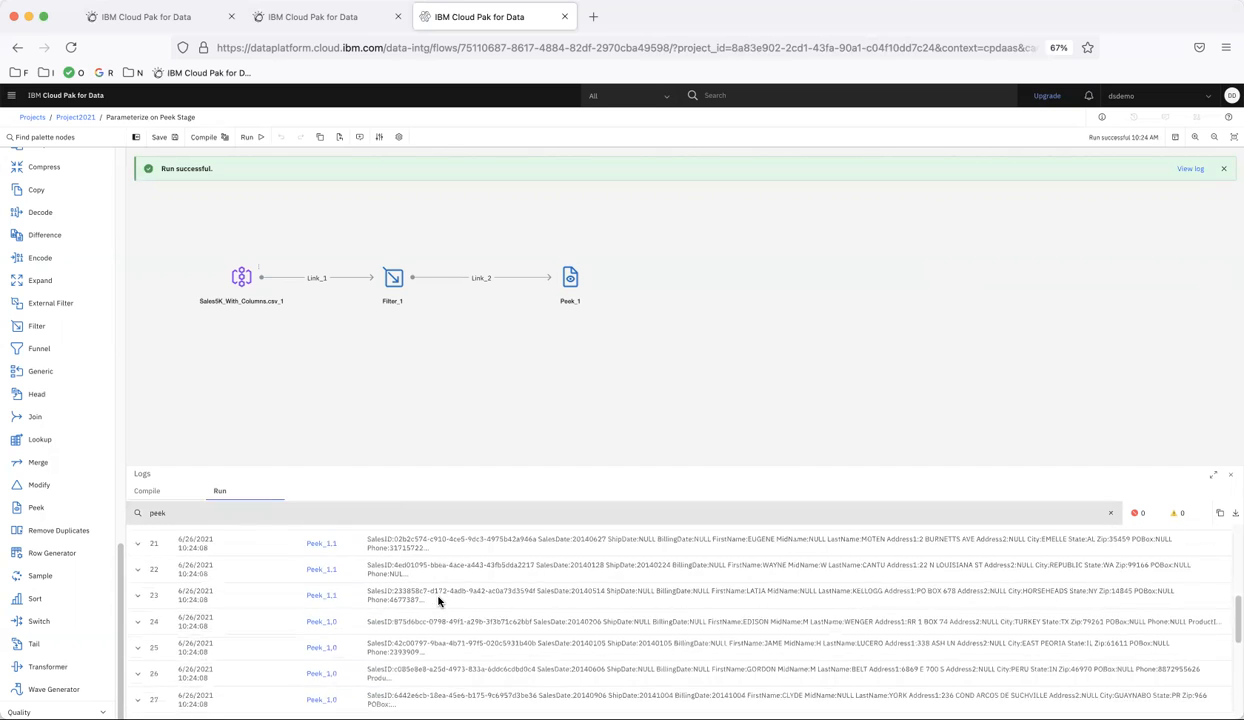
scroll(438, 601, down, 3)
scroll(438, 601, up, 6)
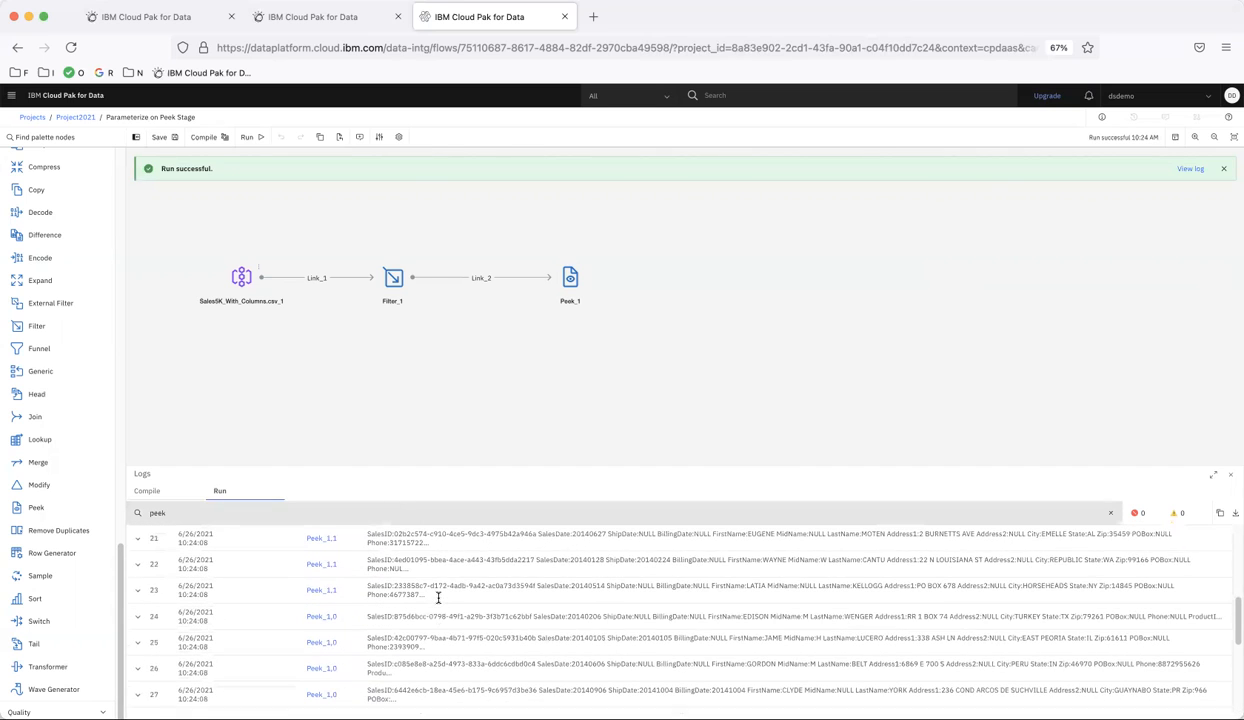
scroll(438, 601, up, 5)
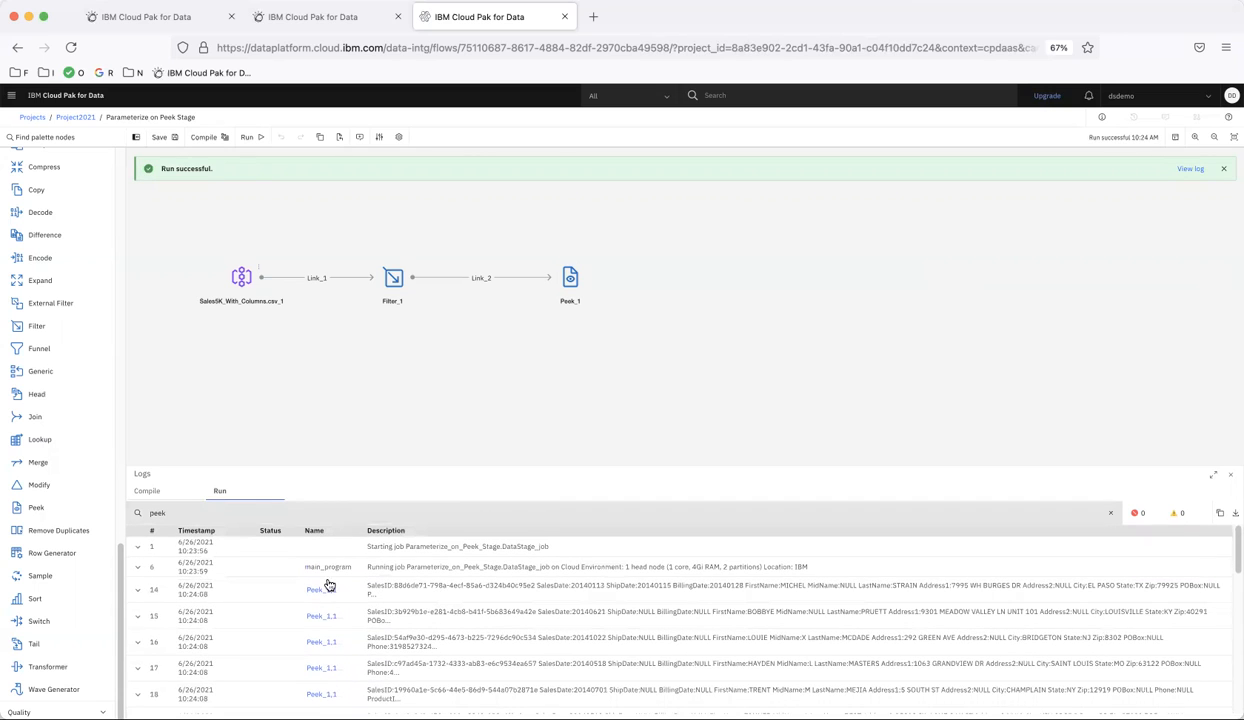
click(138, 594)
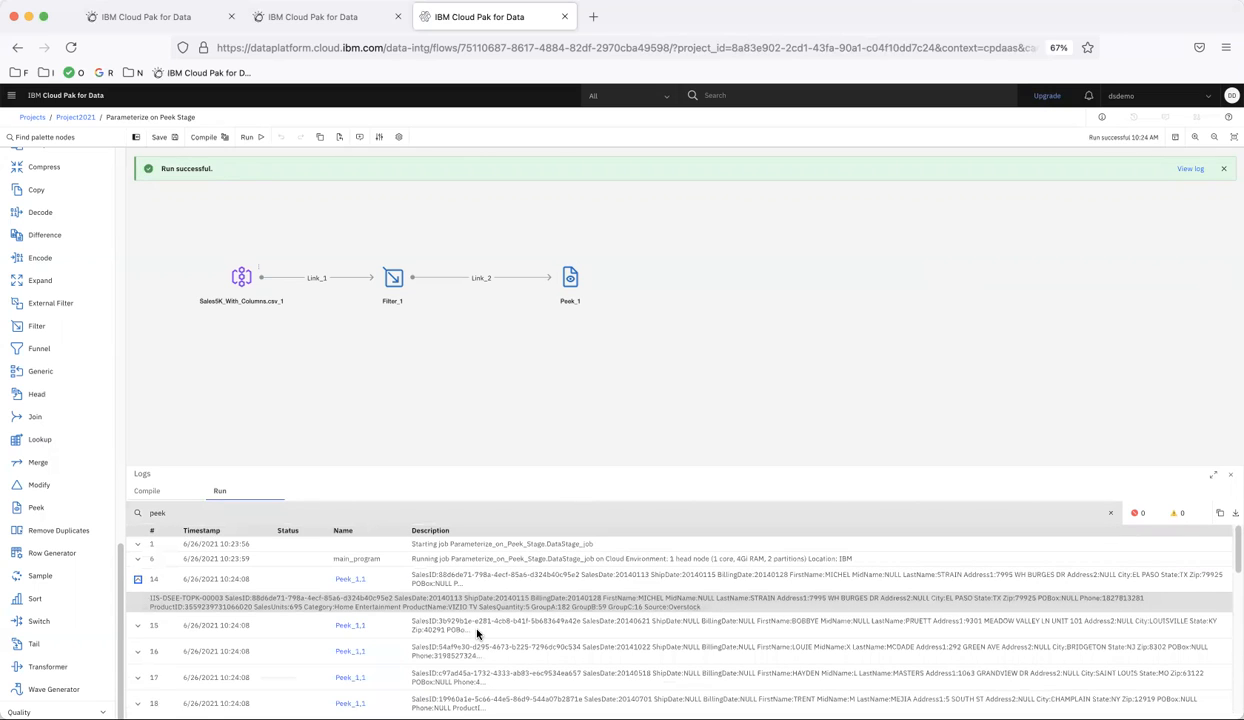
drag(646, 606, 700, 608)
click(138, 625)
drag(663, 653, 737, 658)
scroll(737, 658, down, 5)
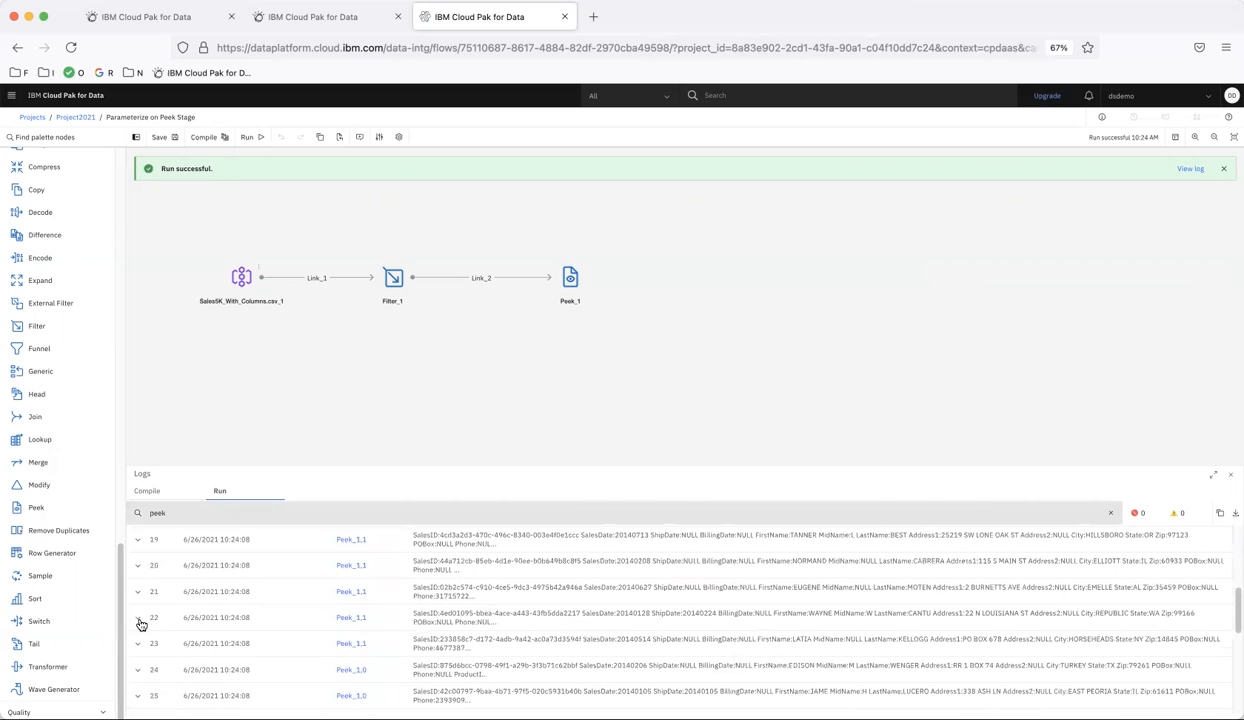
click(138, 617)
drag(511, 645, 573, 649)
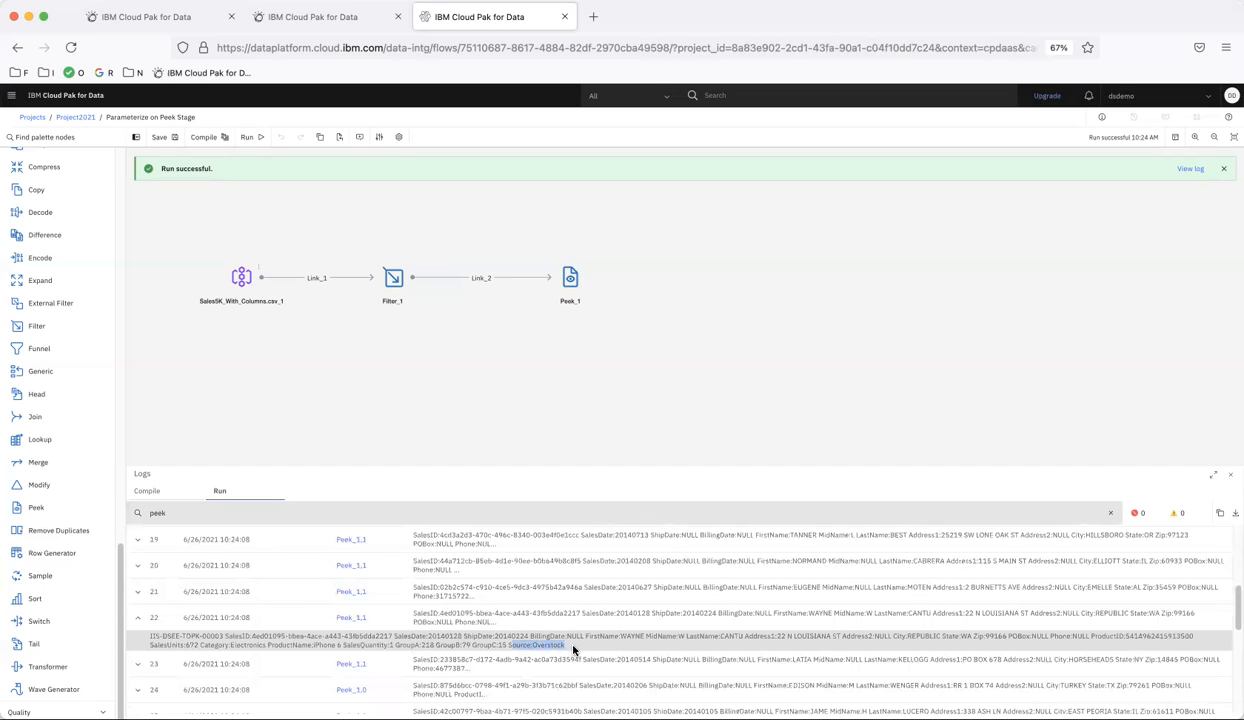